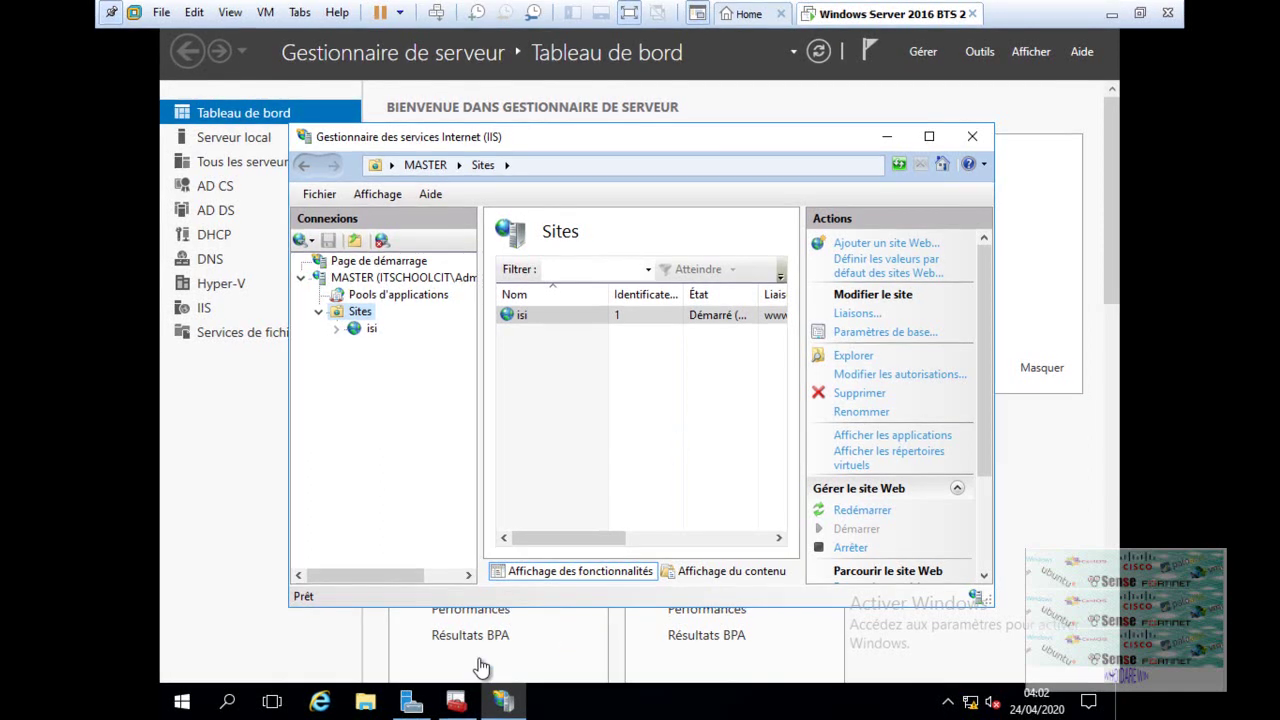
In the certificate console, start a new certificate request in the local computer's Personal store with the Active Directory enrollment policy
click(457, 703)
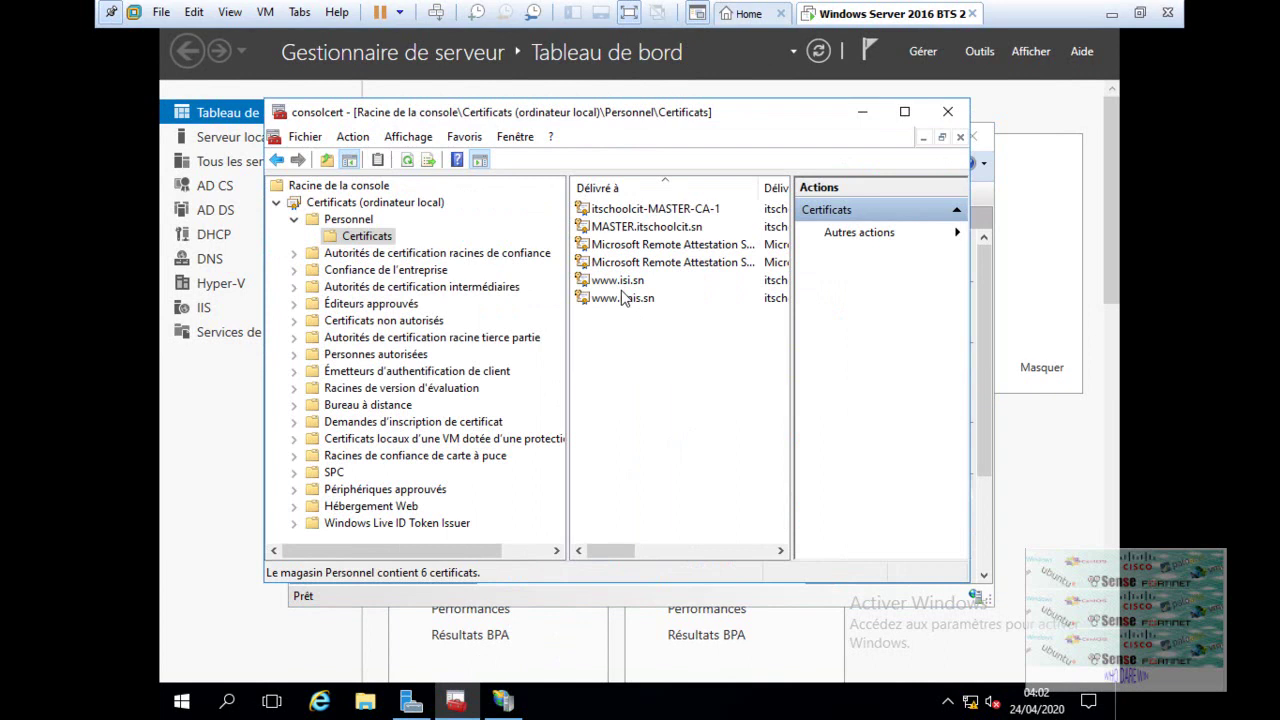
right_click(384, 242)
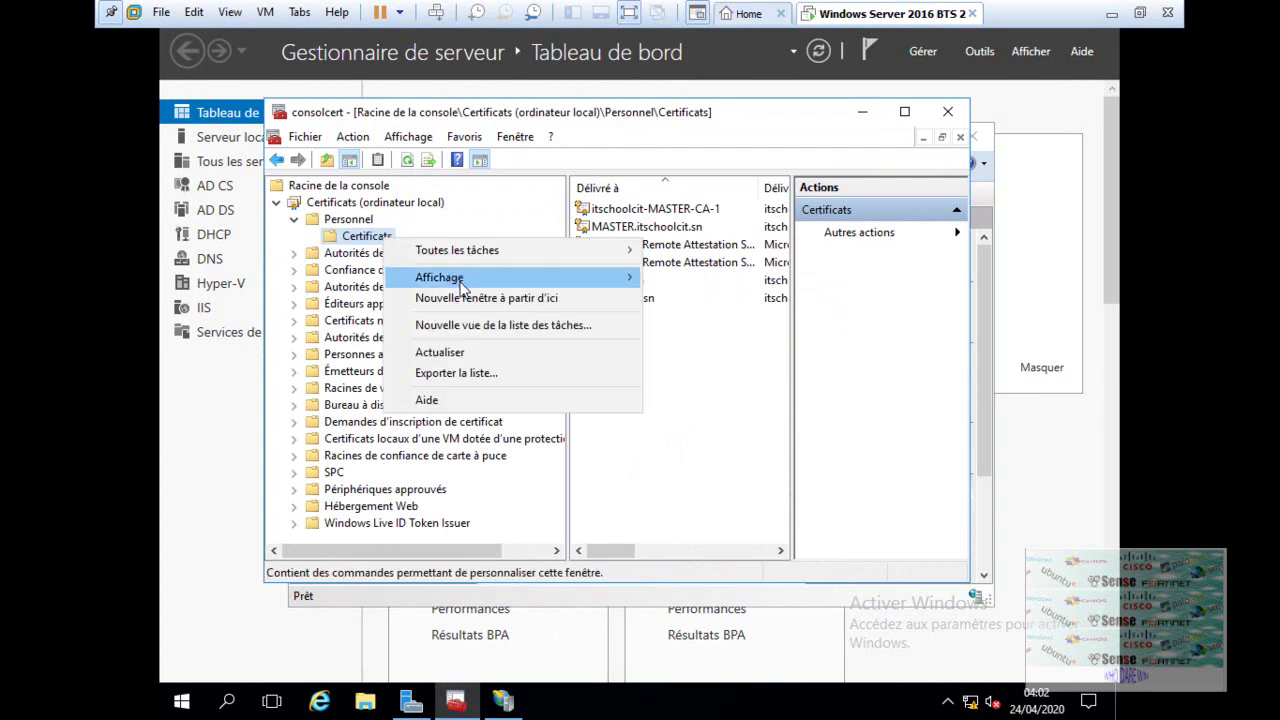
mouse_move(462, 284)
mouse_move(472, 255)
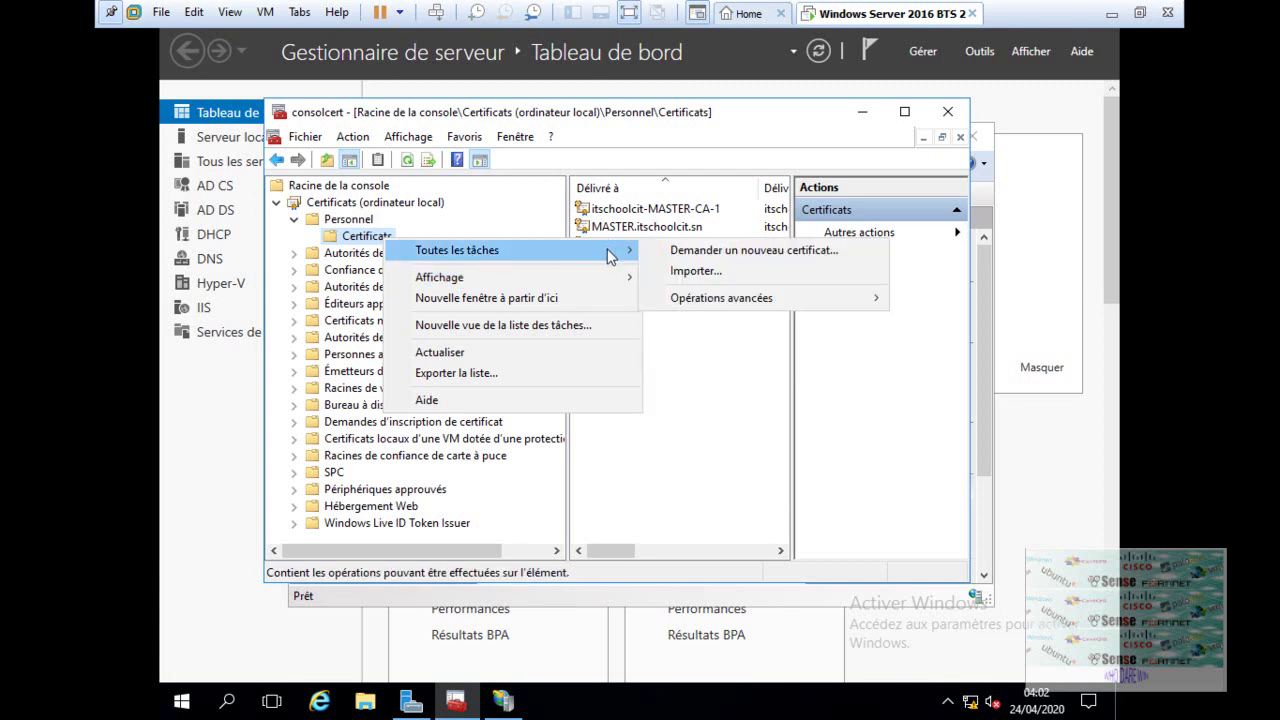
click(690, 253)
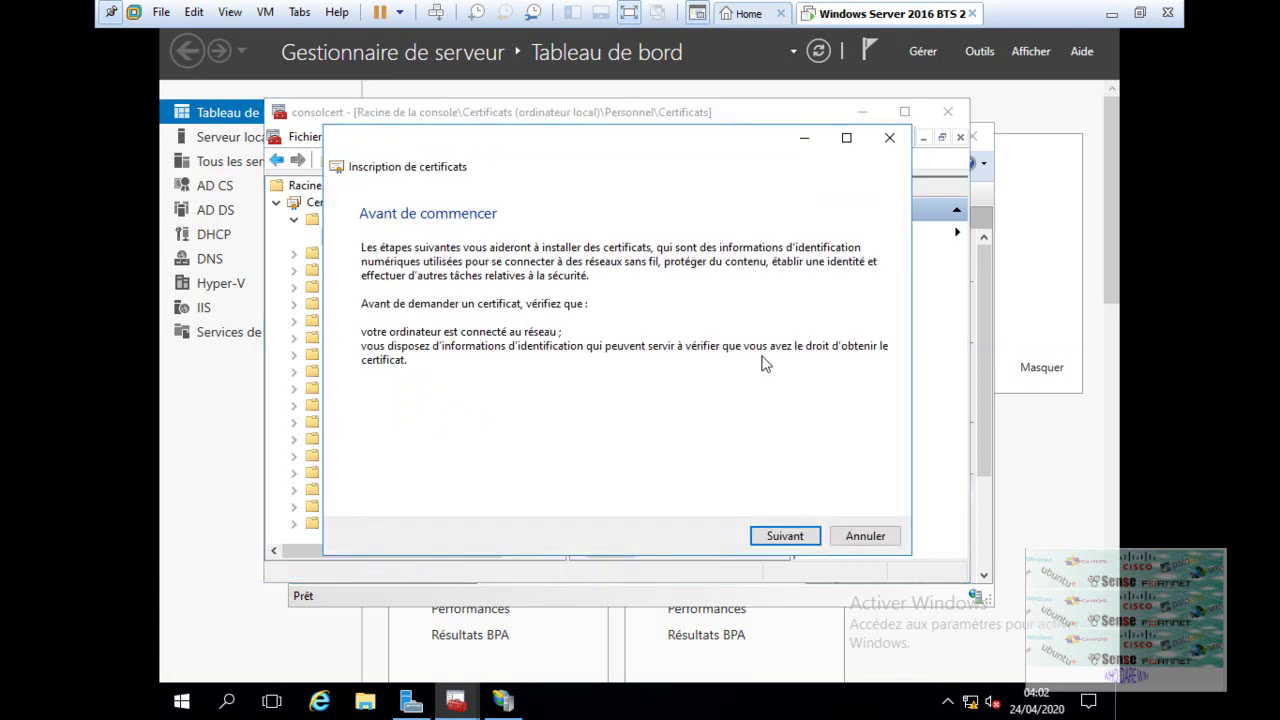
click(785, 537)
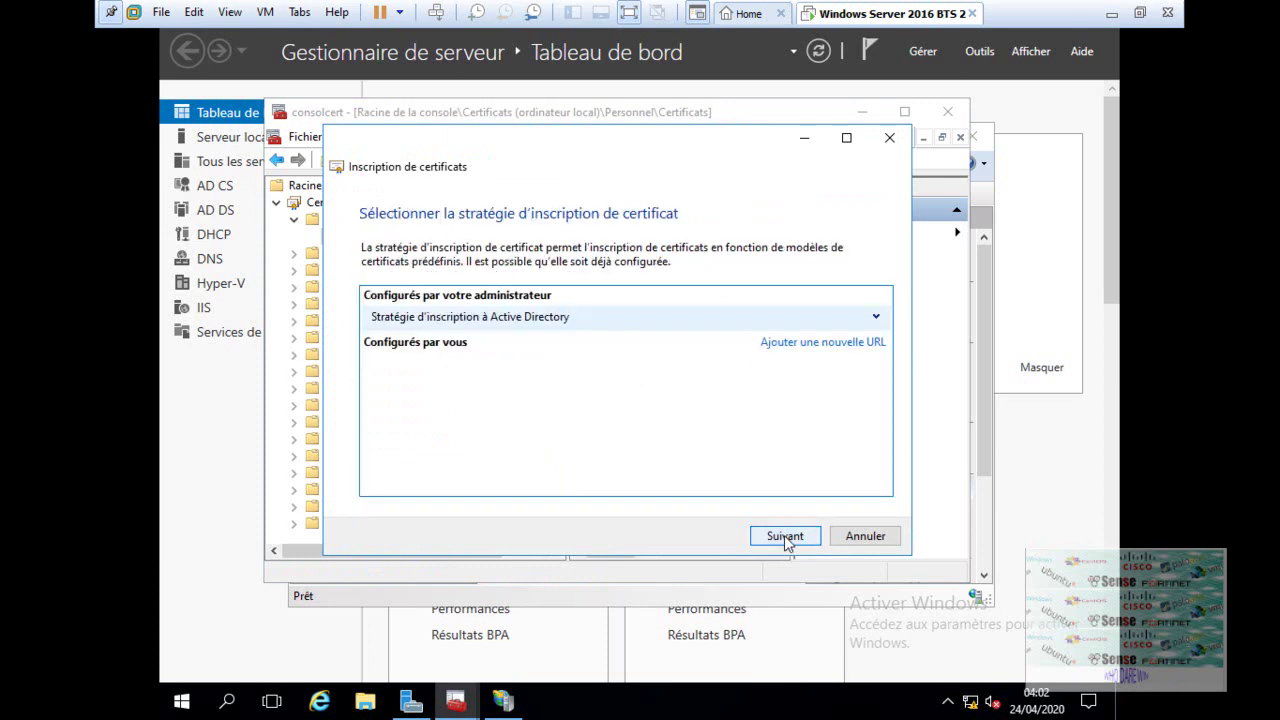
click(786, 538)
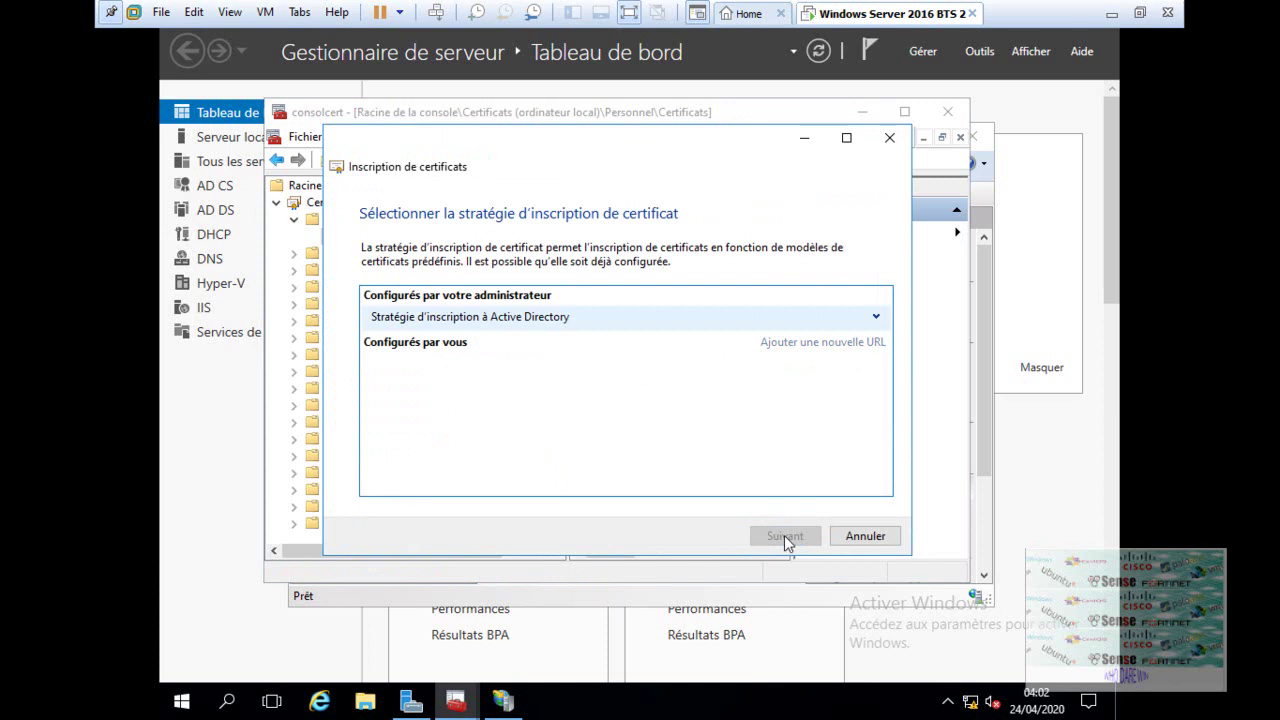
click(784, 535)
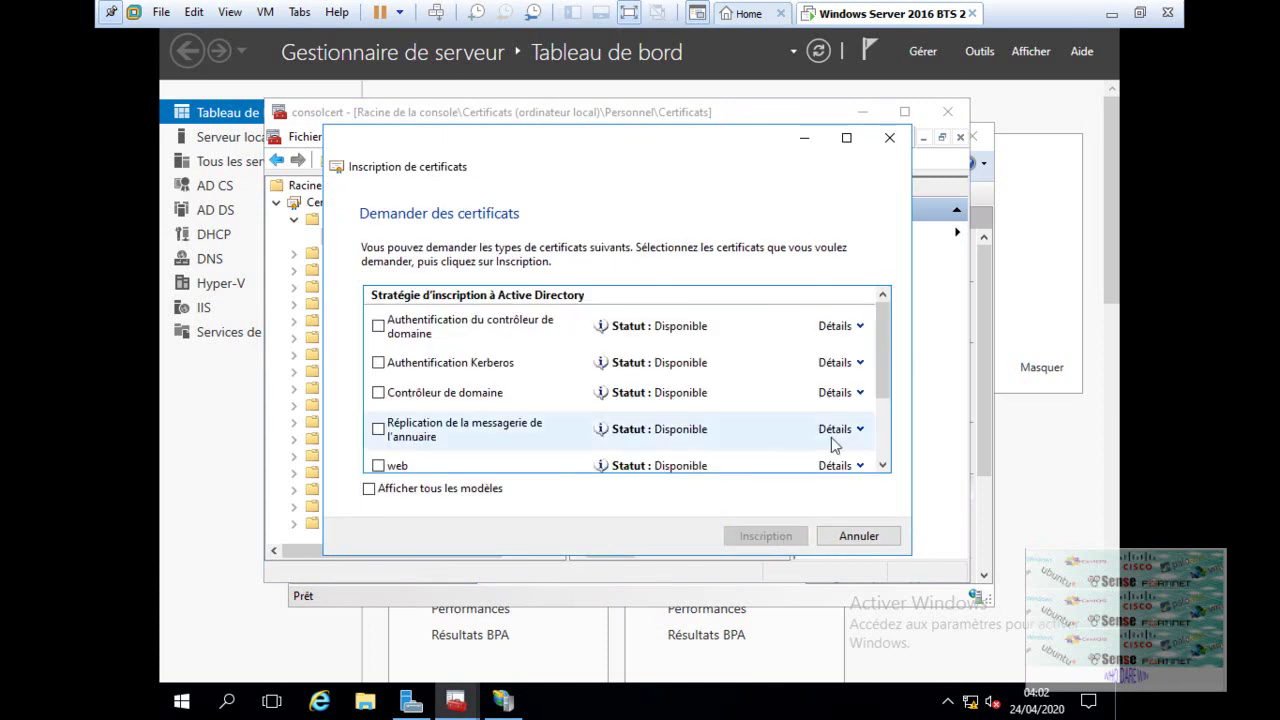
drag(880, 379, 876, 419)
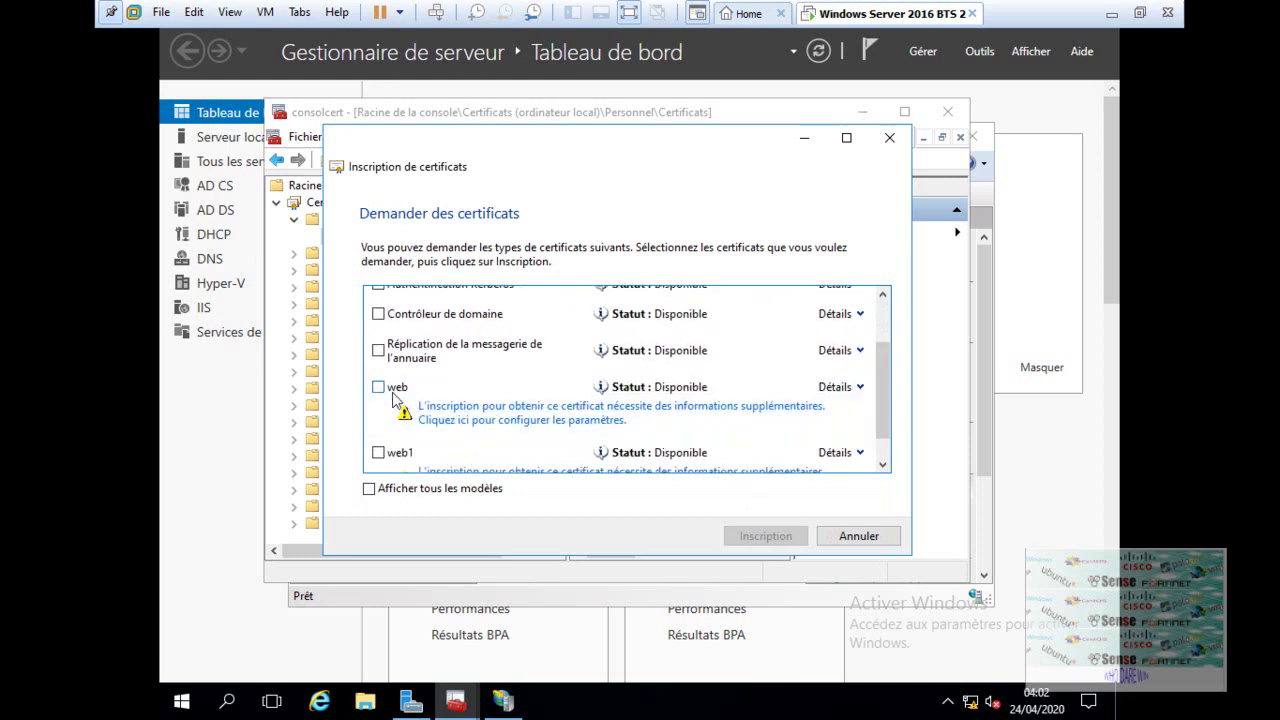
click(378, 388)
click(508, 418)
click(508, 398)
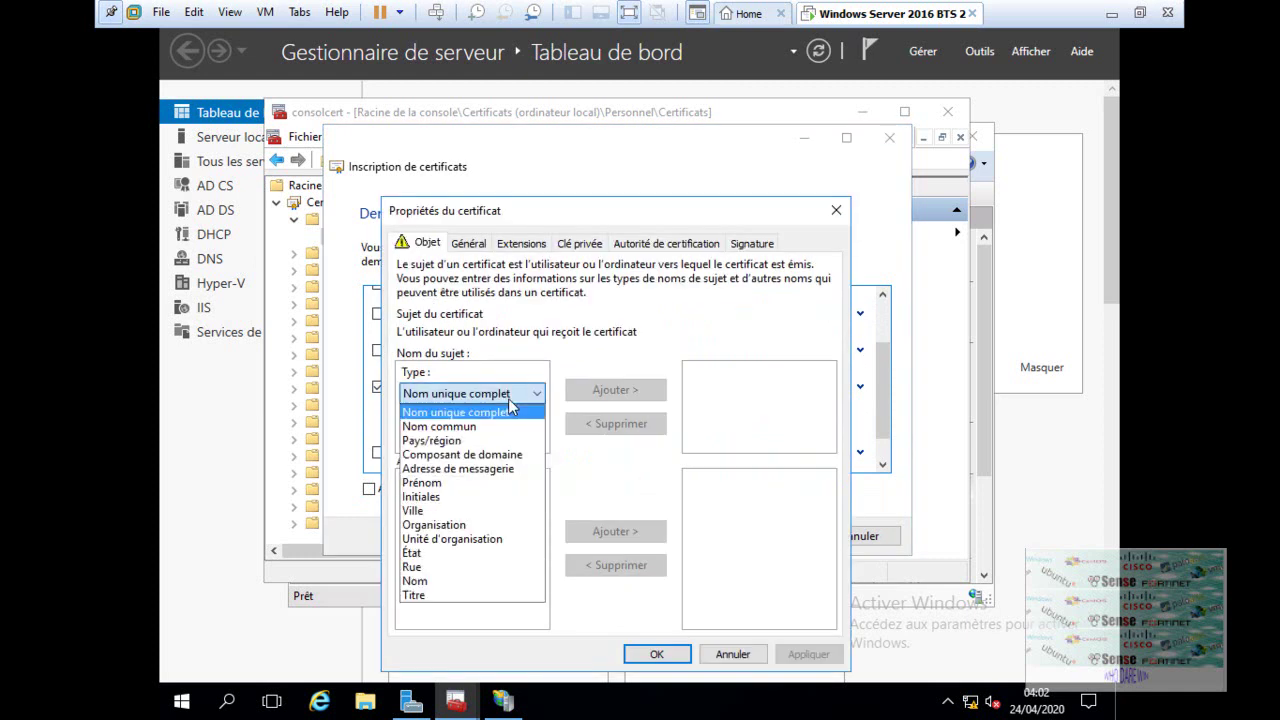
click(497, 425)
click(497, 441)
text(www.)
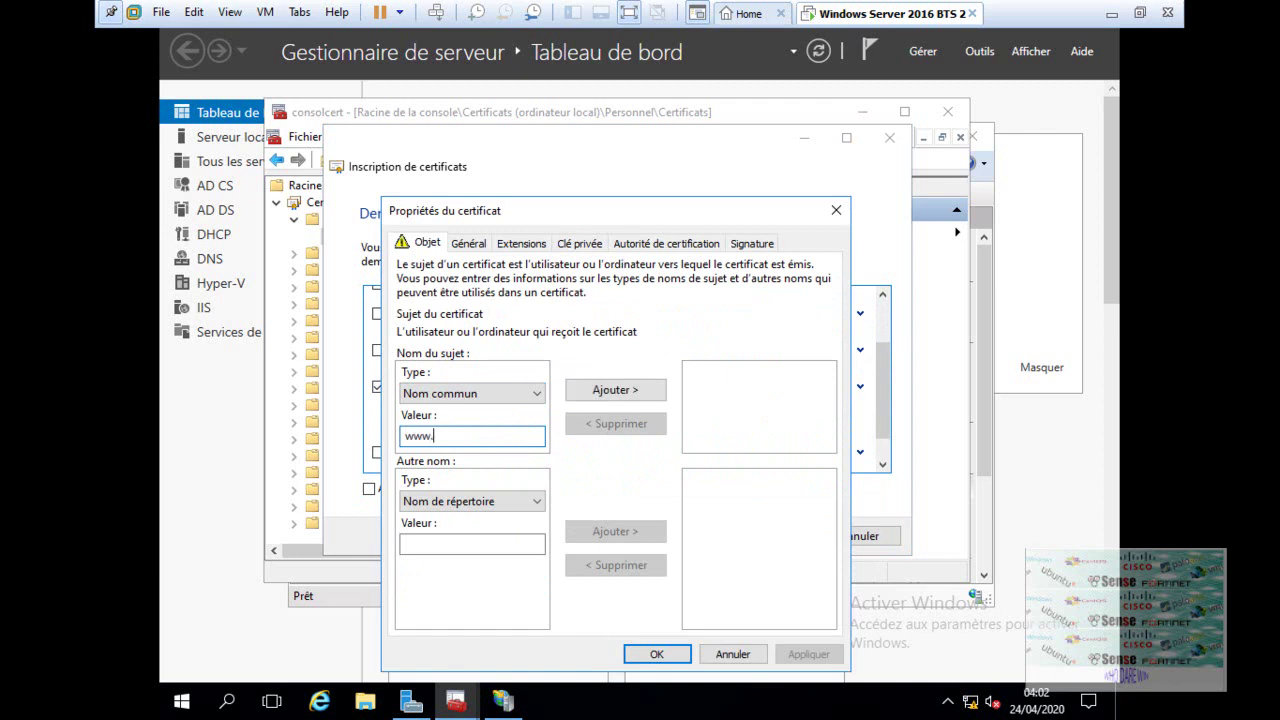
text(it.sn)
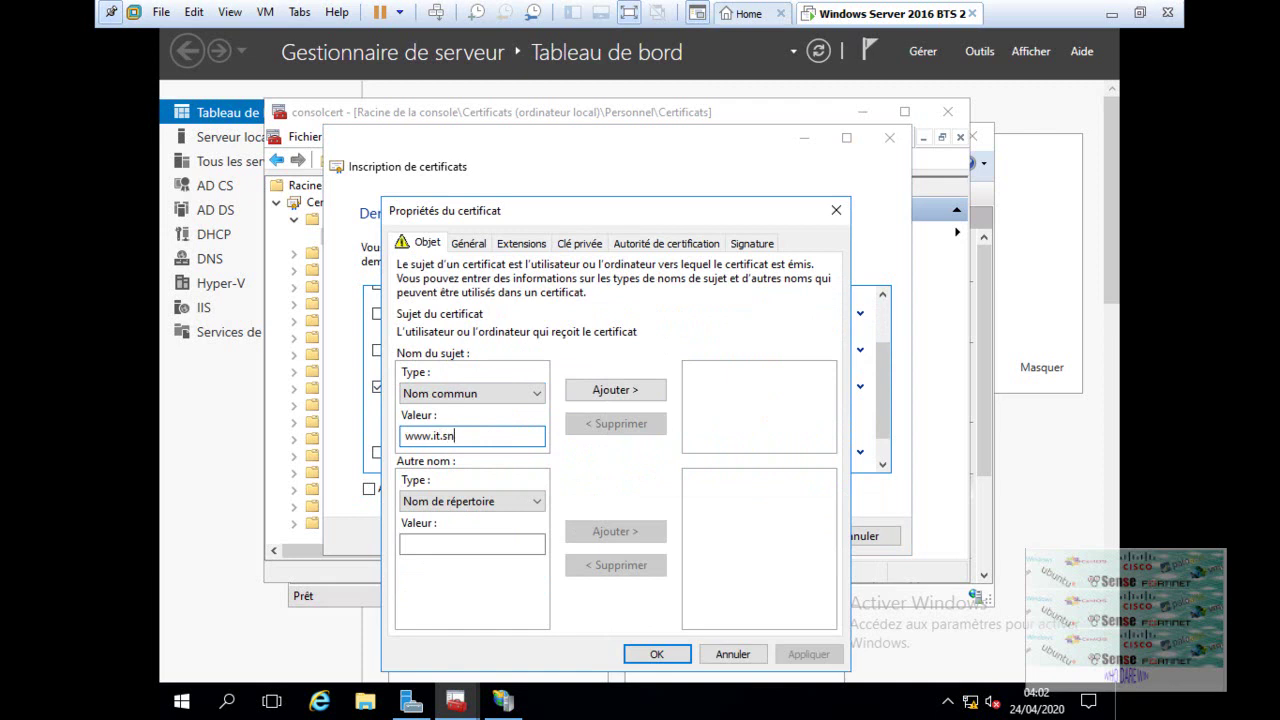
click(594, 399)
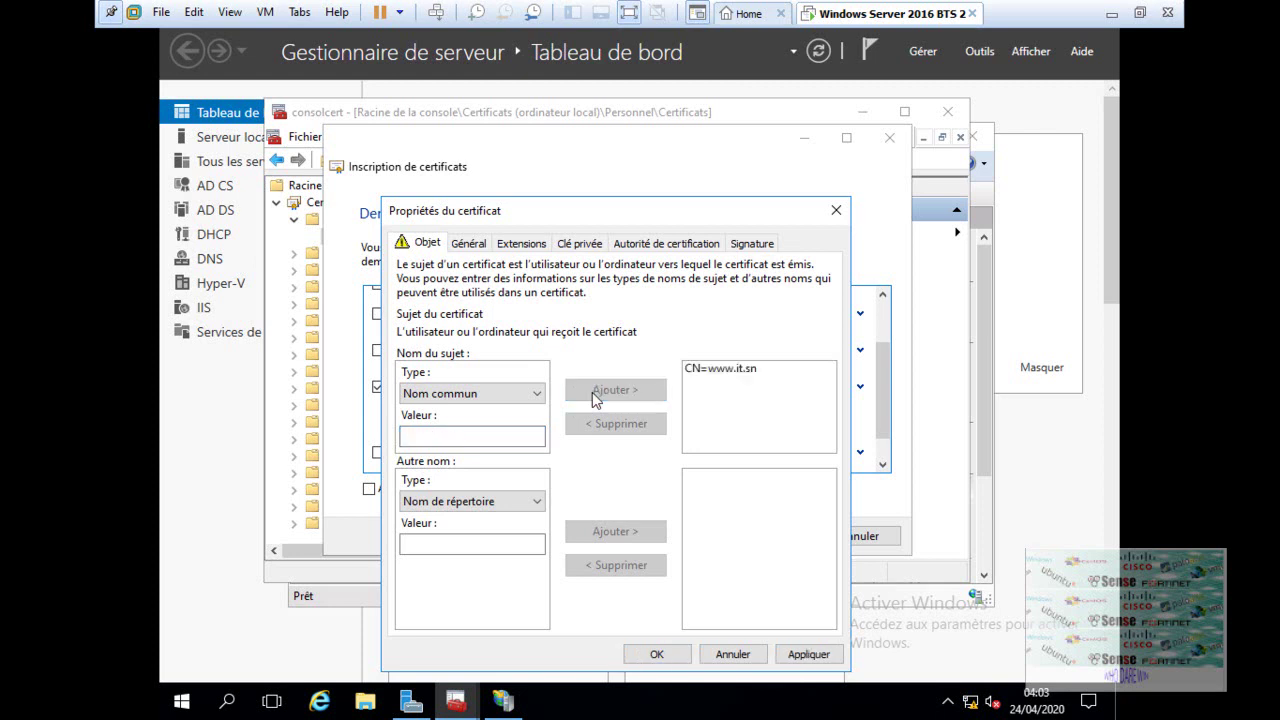
Add the organisation value master to the certificate's subject name and apply the certificate properties
click(537, 398)
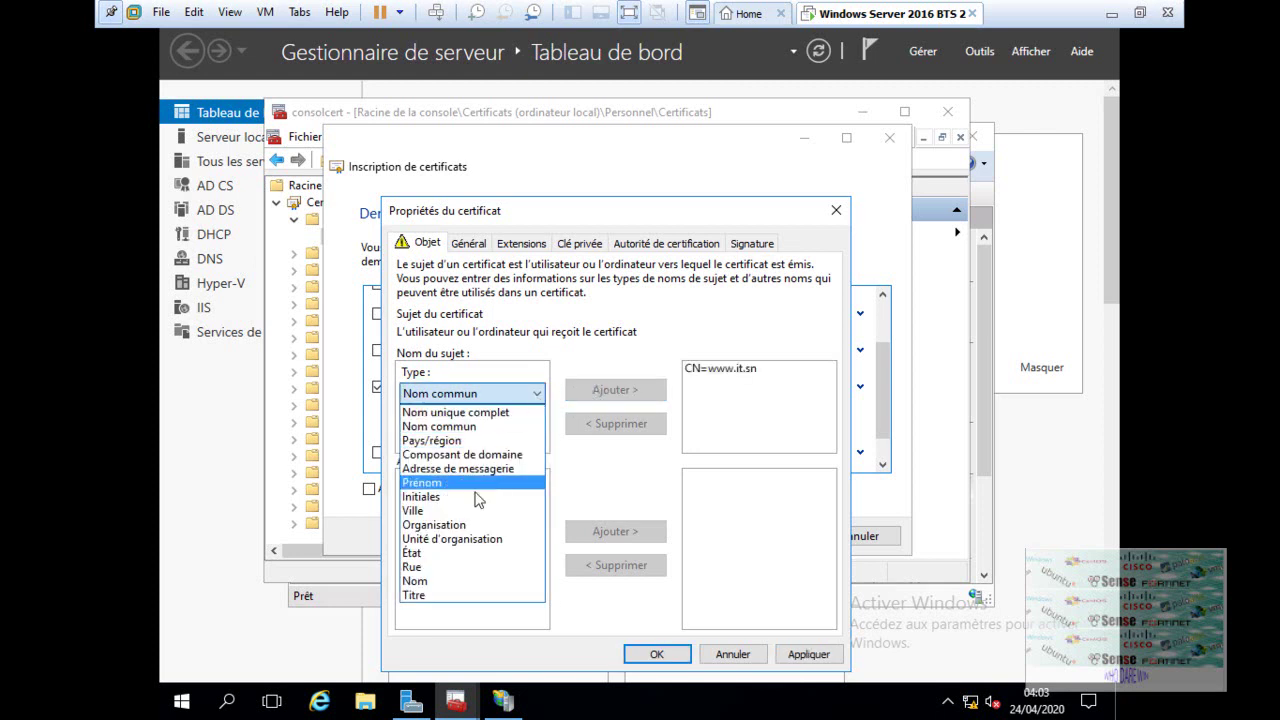
click(448, 528)
click(467, 440)
text(master)
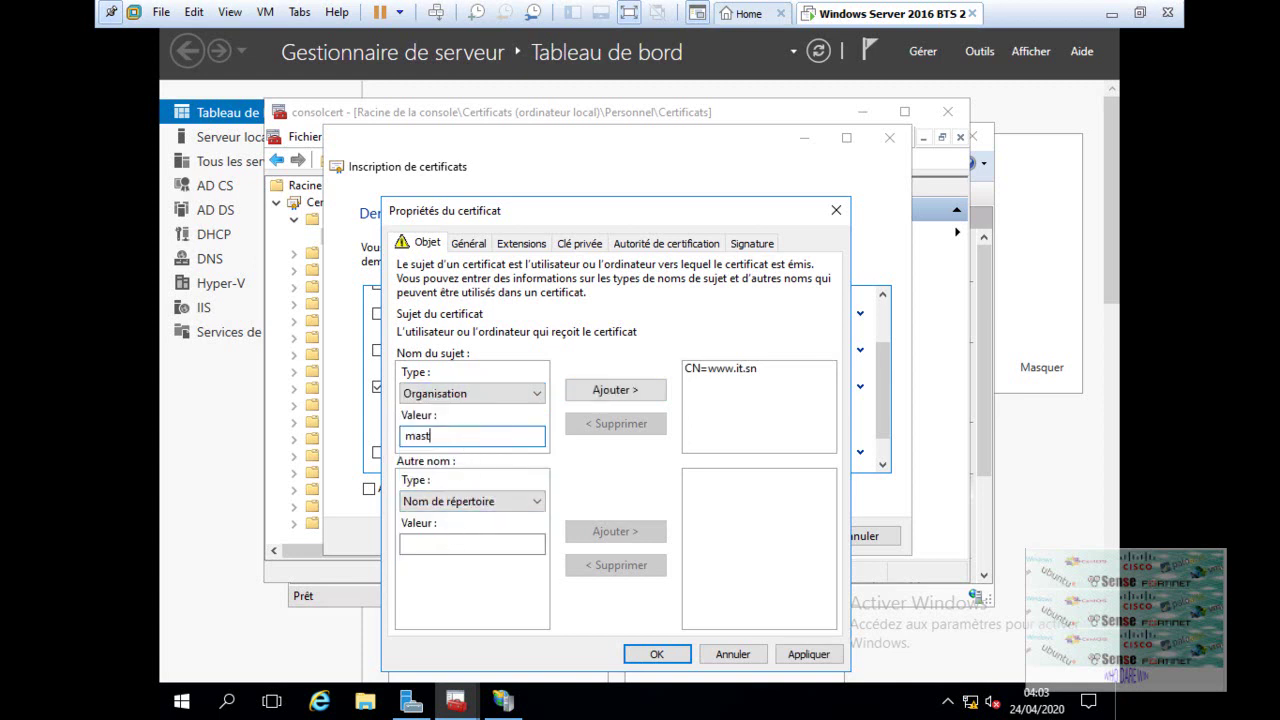
click(637, 394)
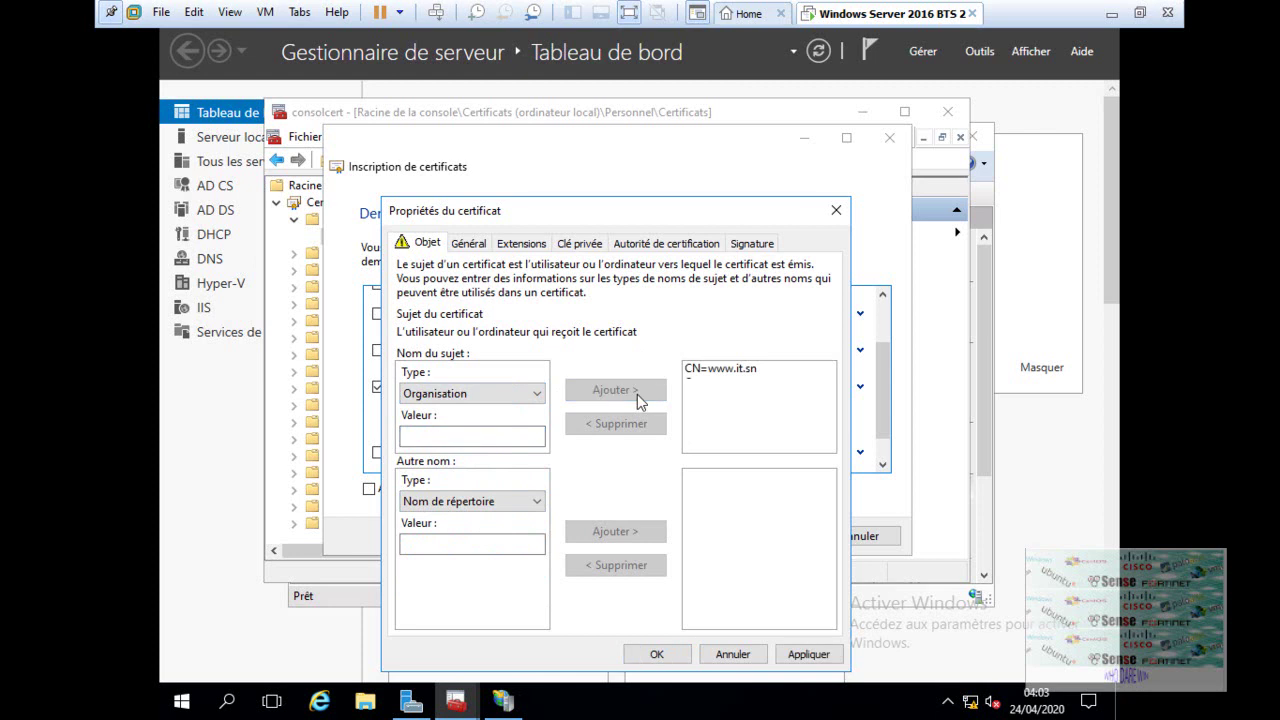
click(805, 652)
click(668, 658)
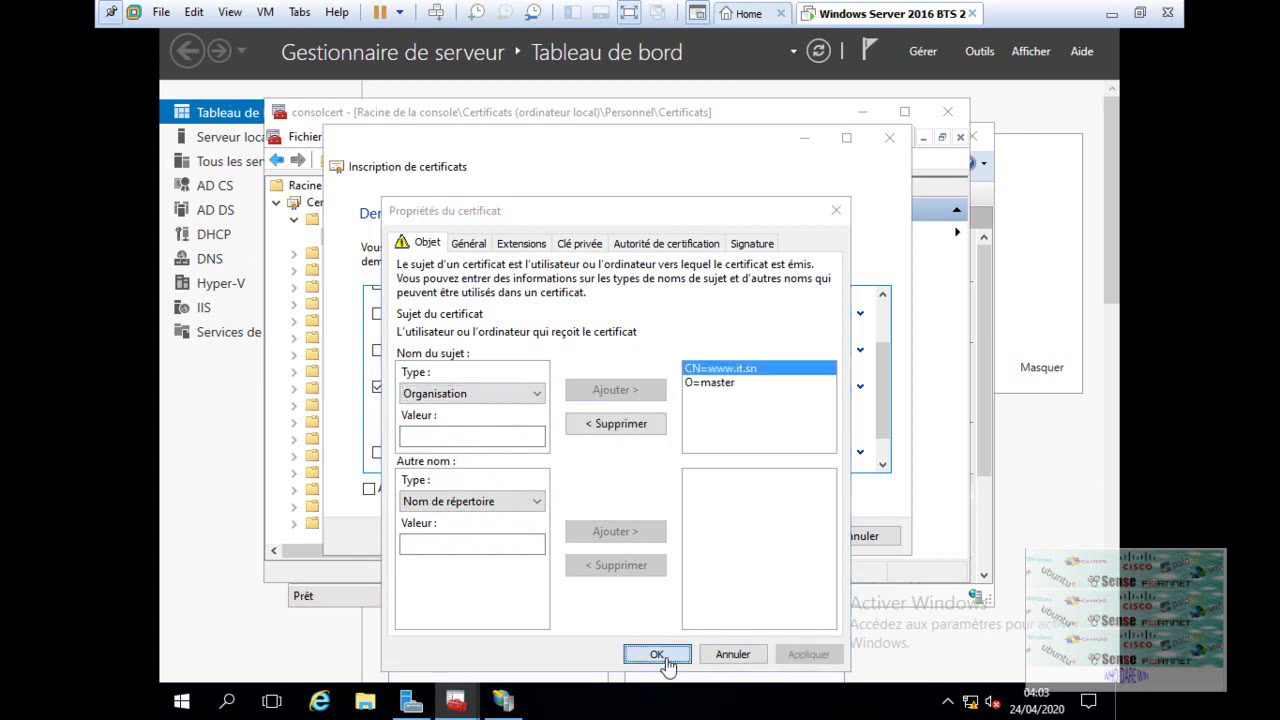
Enroll the web certificate and finish the enrollment wizard
click(745, 535)
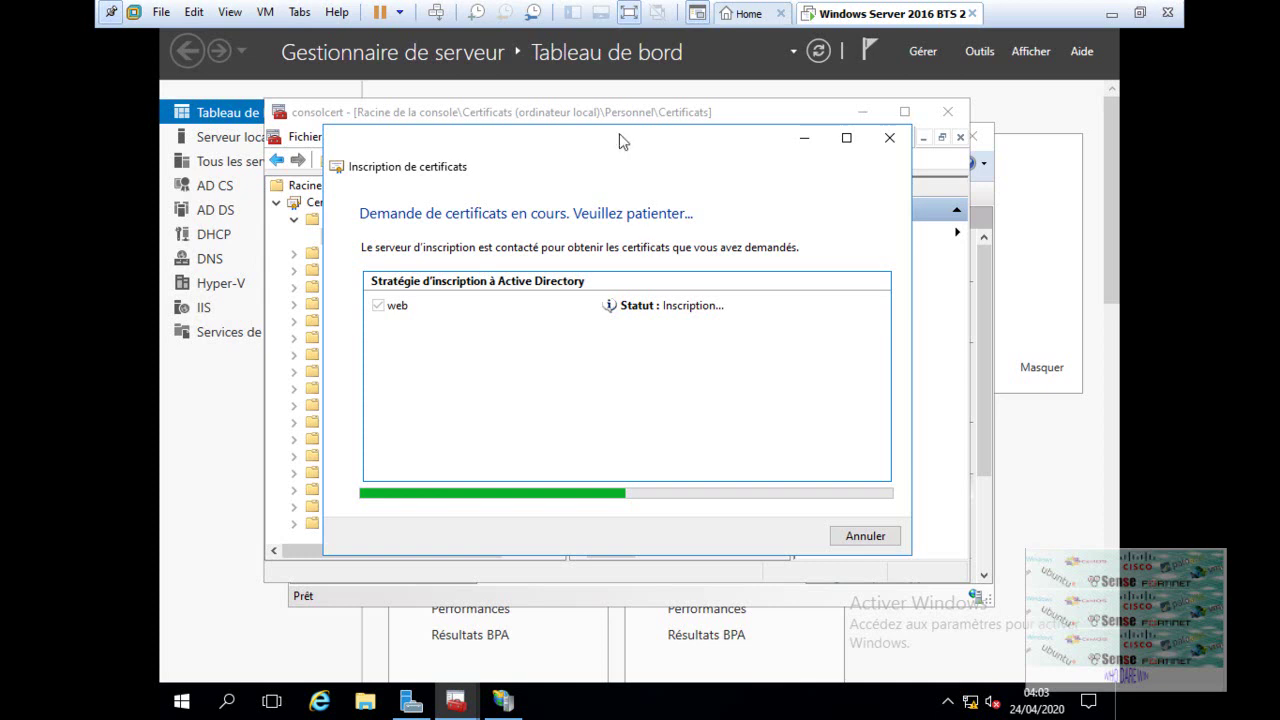
click(629, 14)
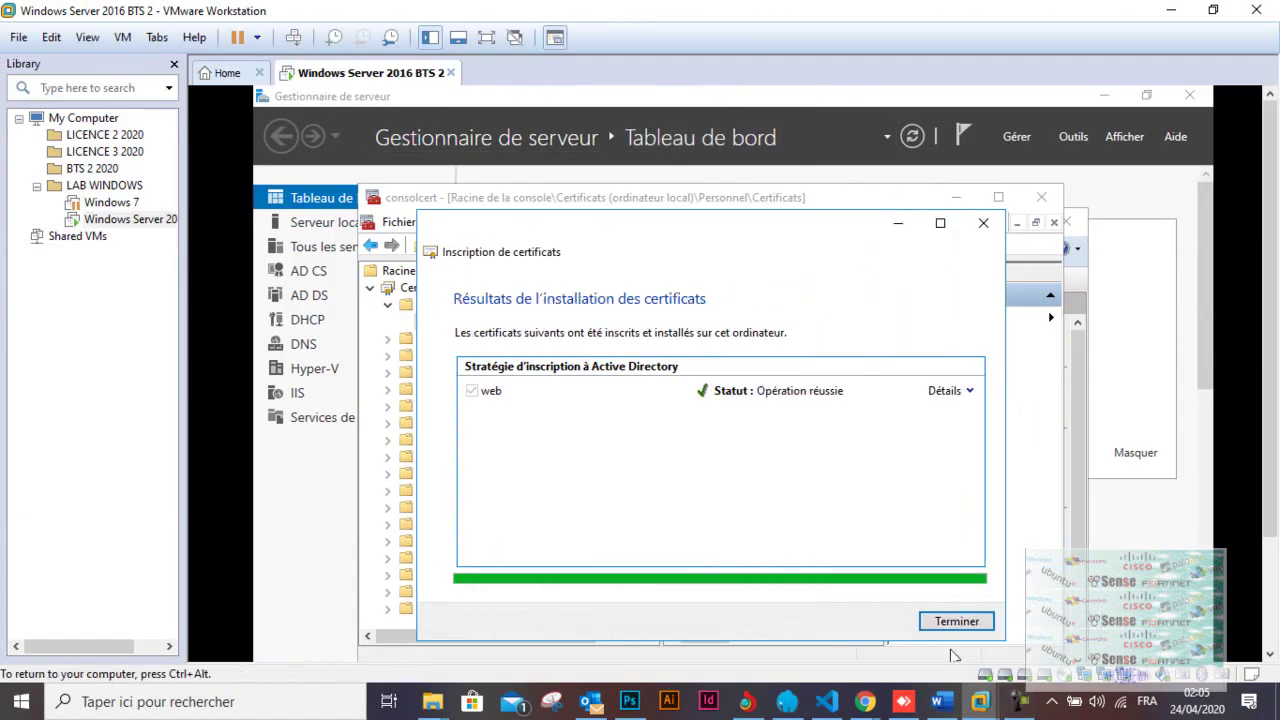
click(487, 40)
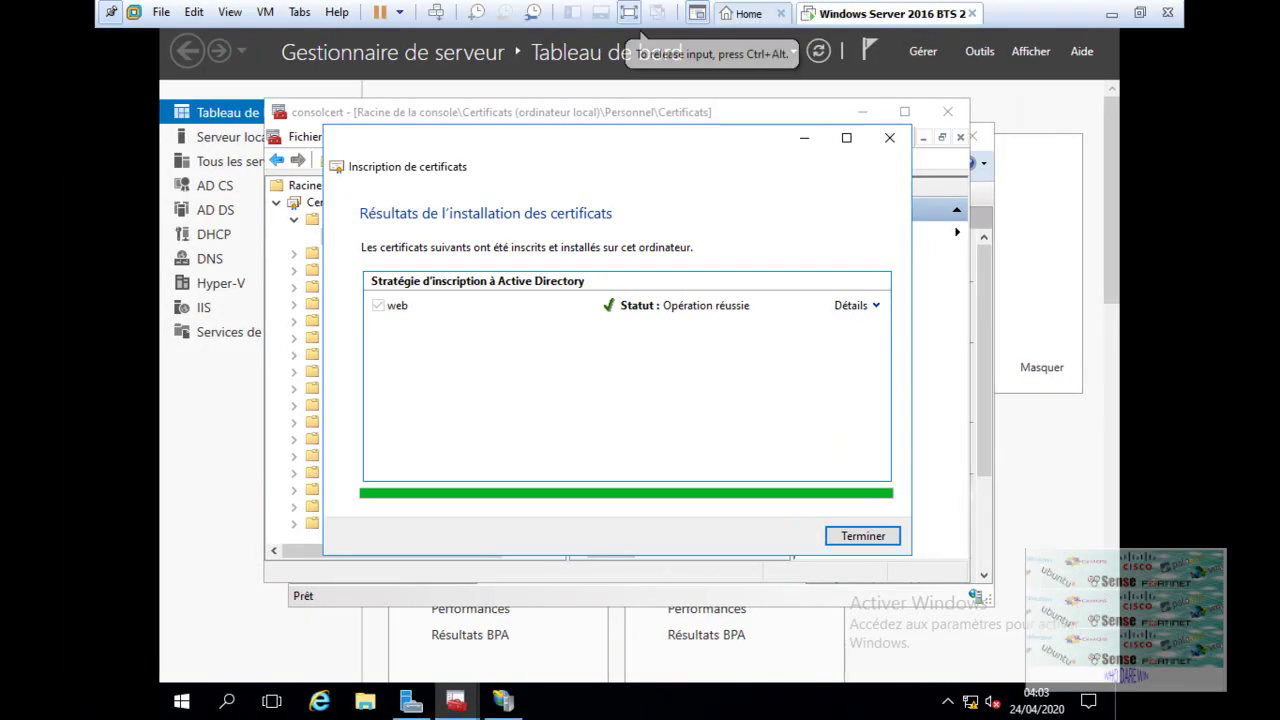
click(863, 537)
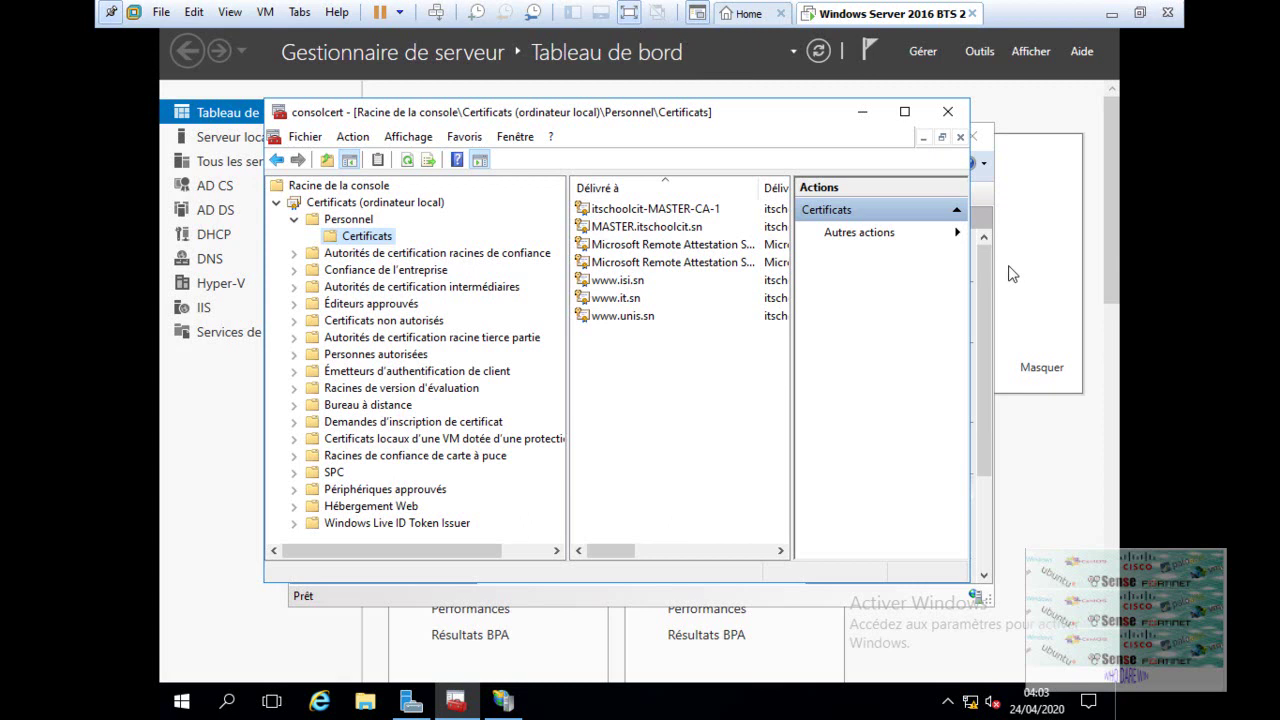
Open DNS Manager, expand the forward and reverse lookup zones, and examine the records of the universit.sn zone
click(977, 51)
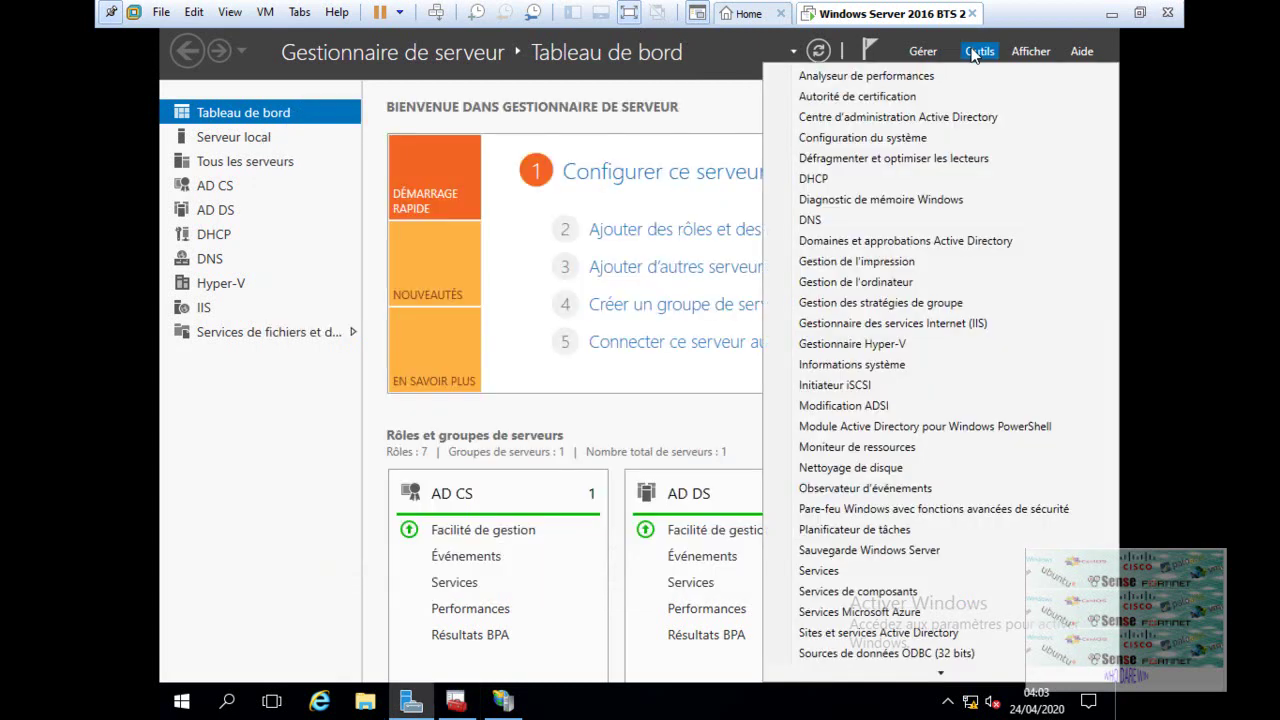
click(862, 224)
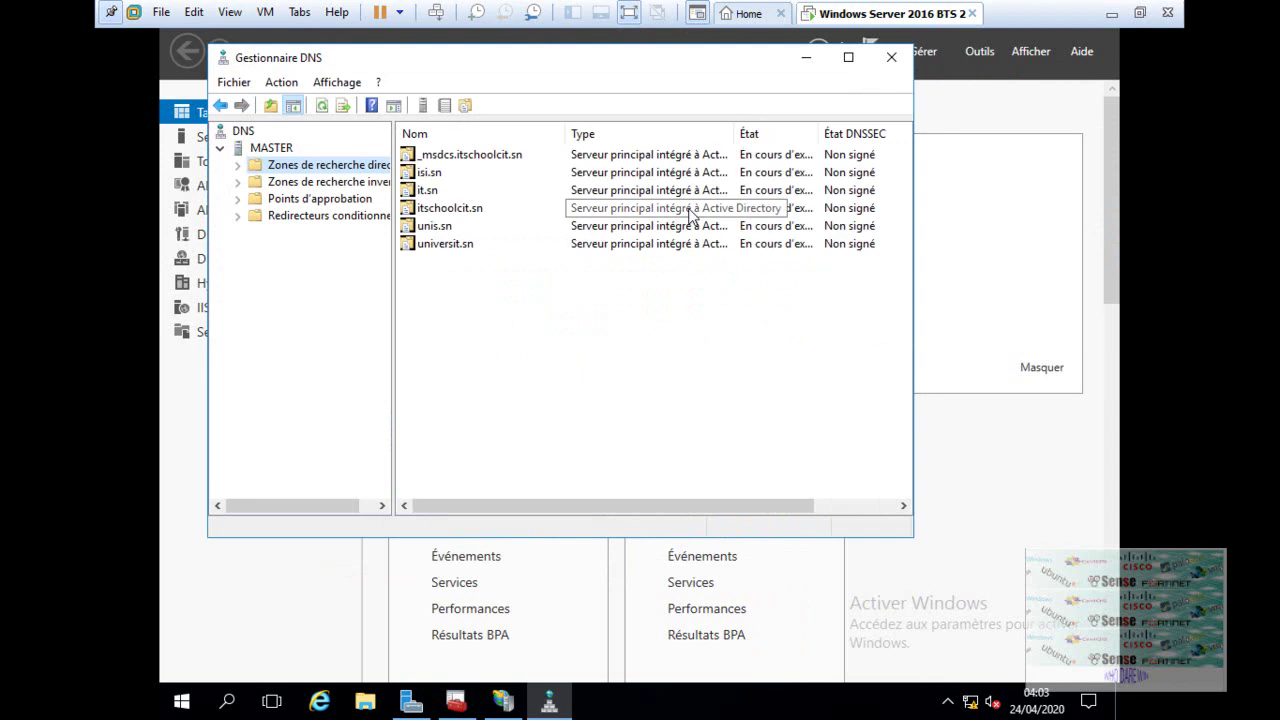
click(239, 183)
click(237, 165)
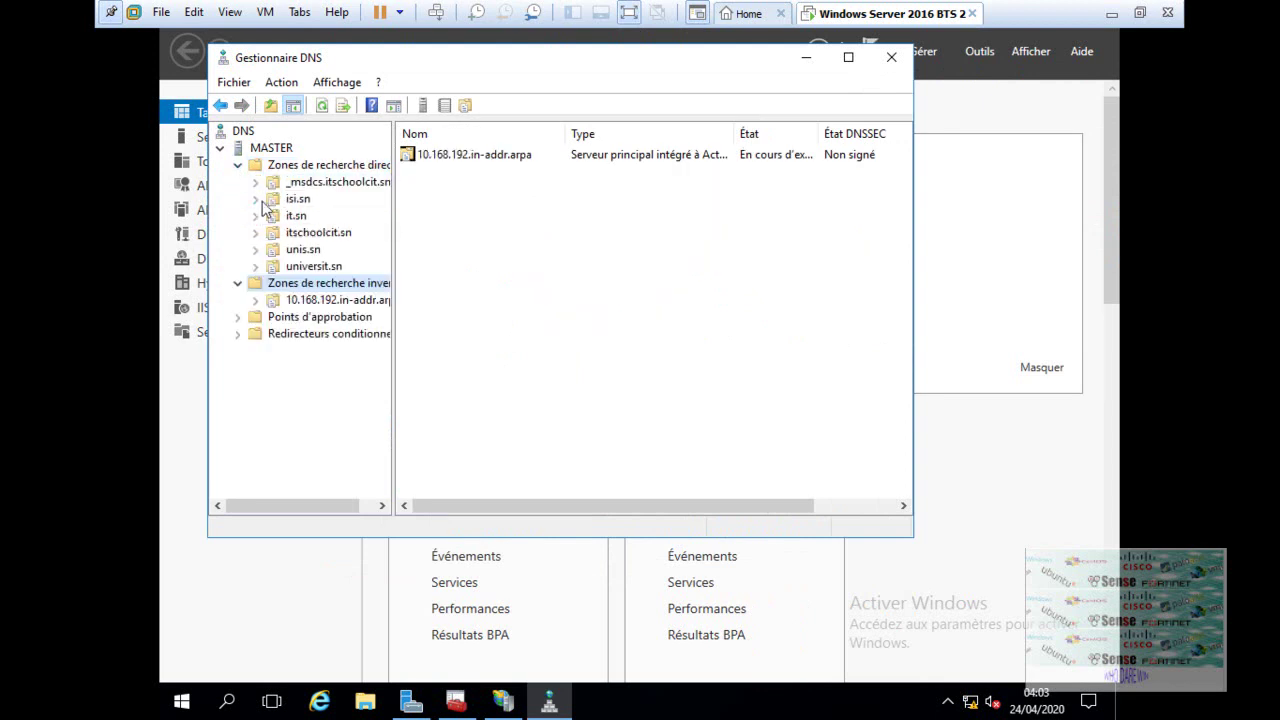
click(323, 270)
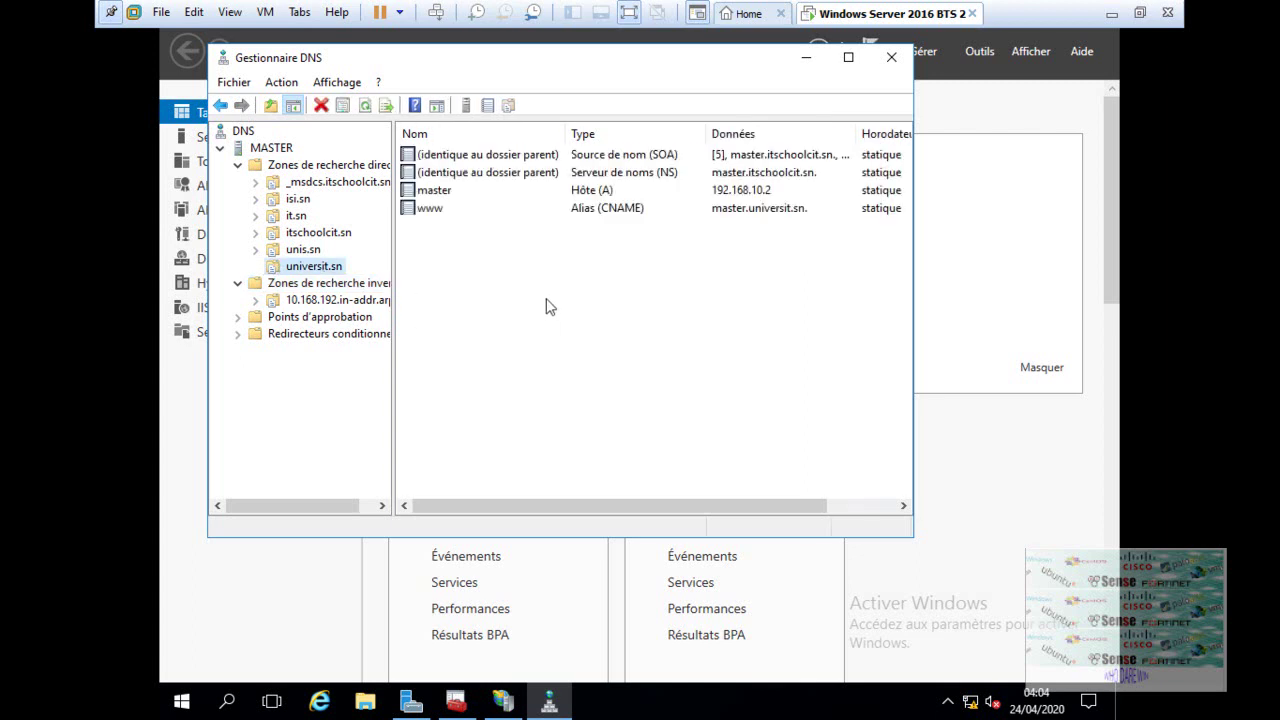
click(806, 62)
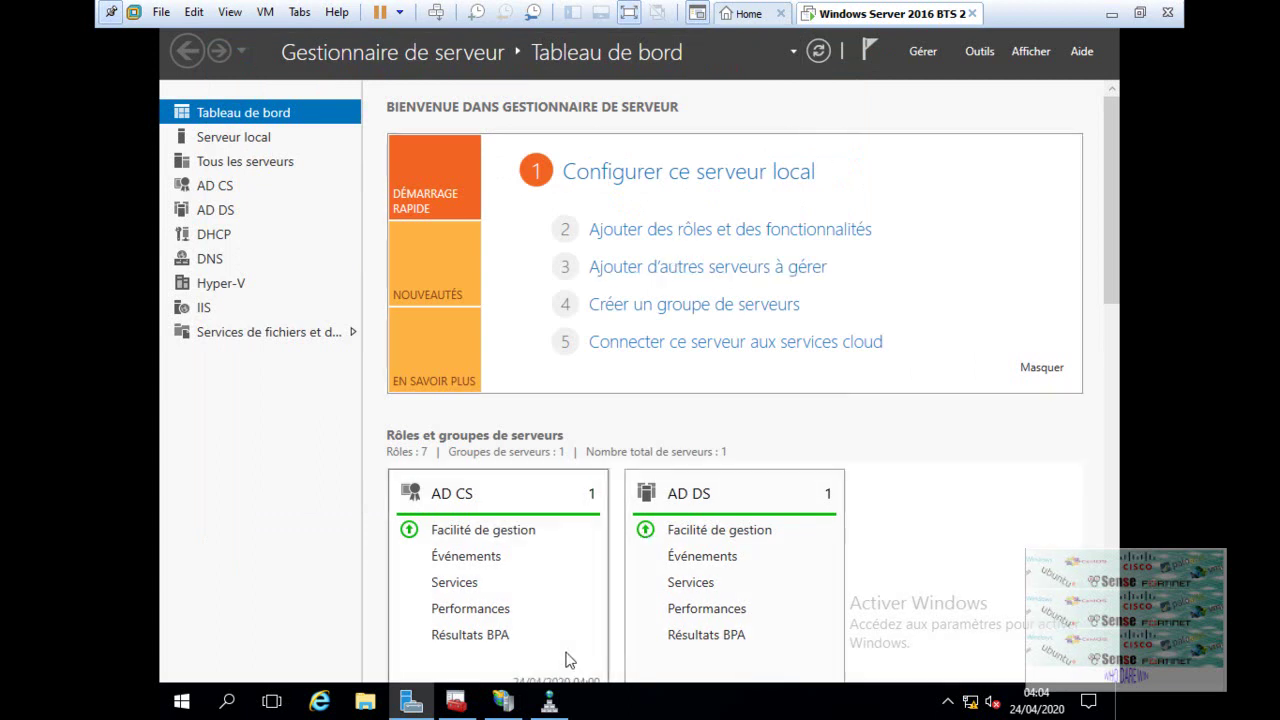
click(551, 707)
Switch to IIS Manager and open the site bindings of the isi website
click(503, 703)
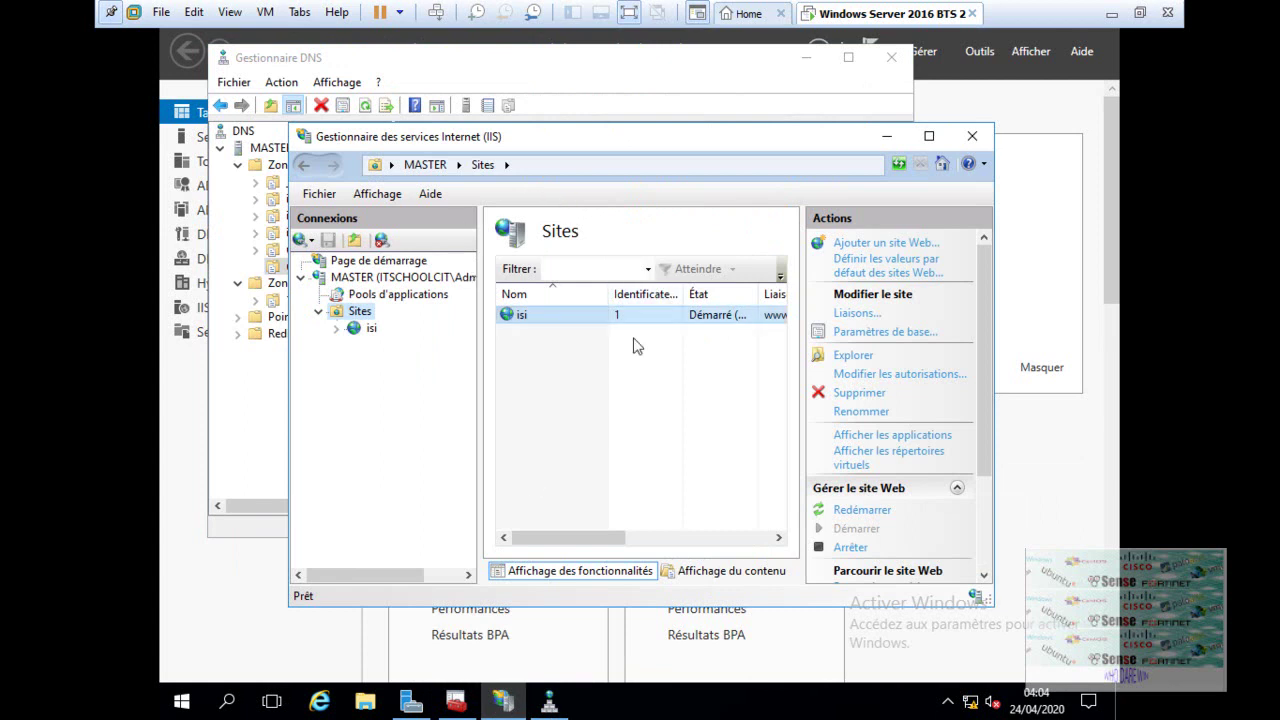
click(367, 329)
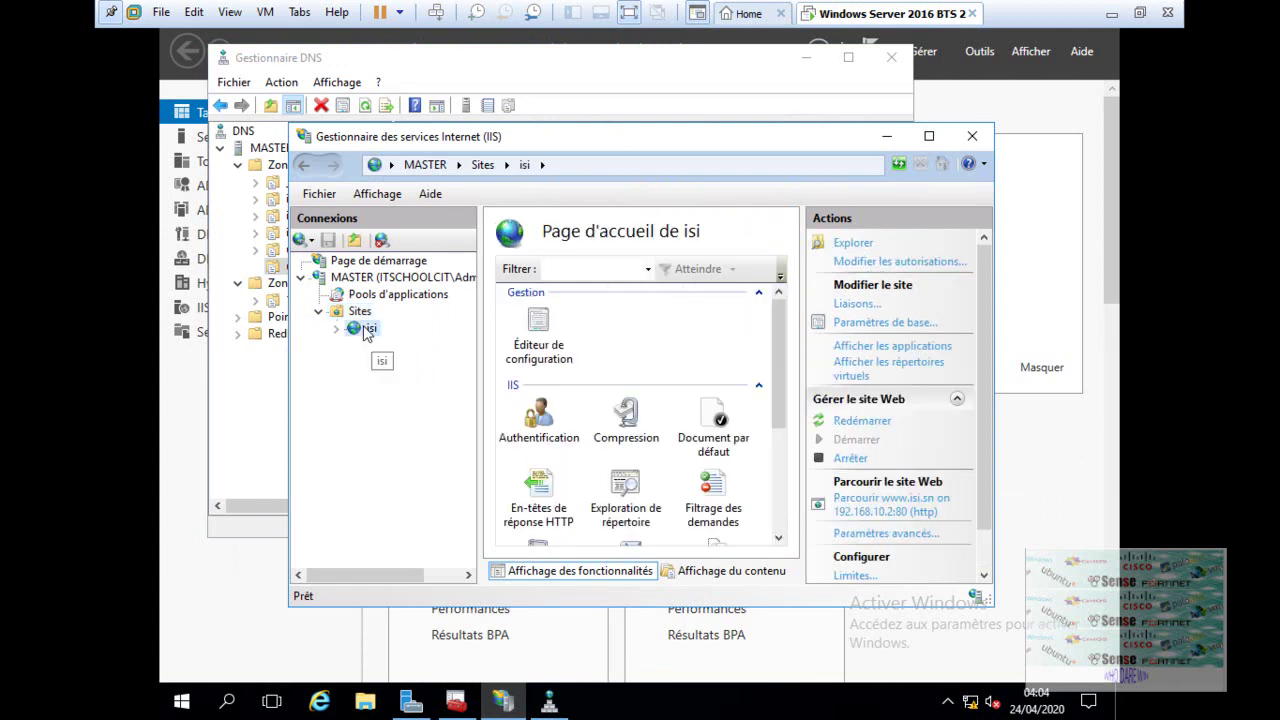
click(849, 304)
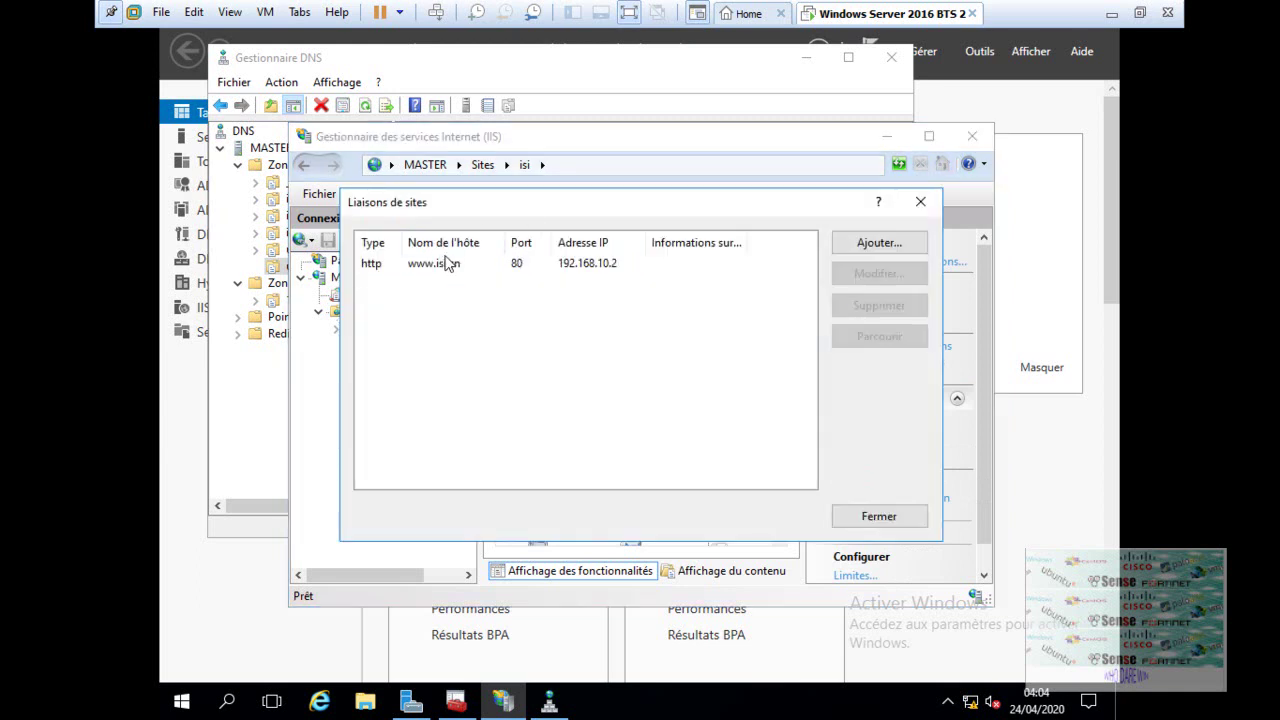
click(437, 268)
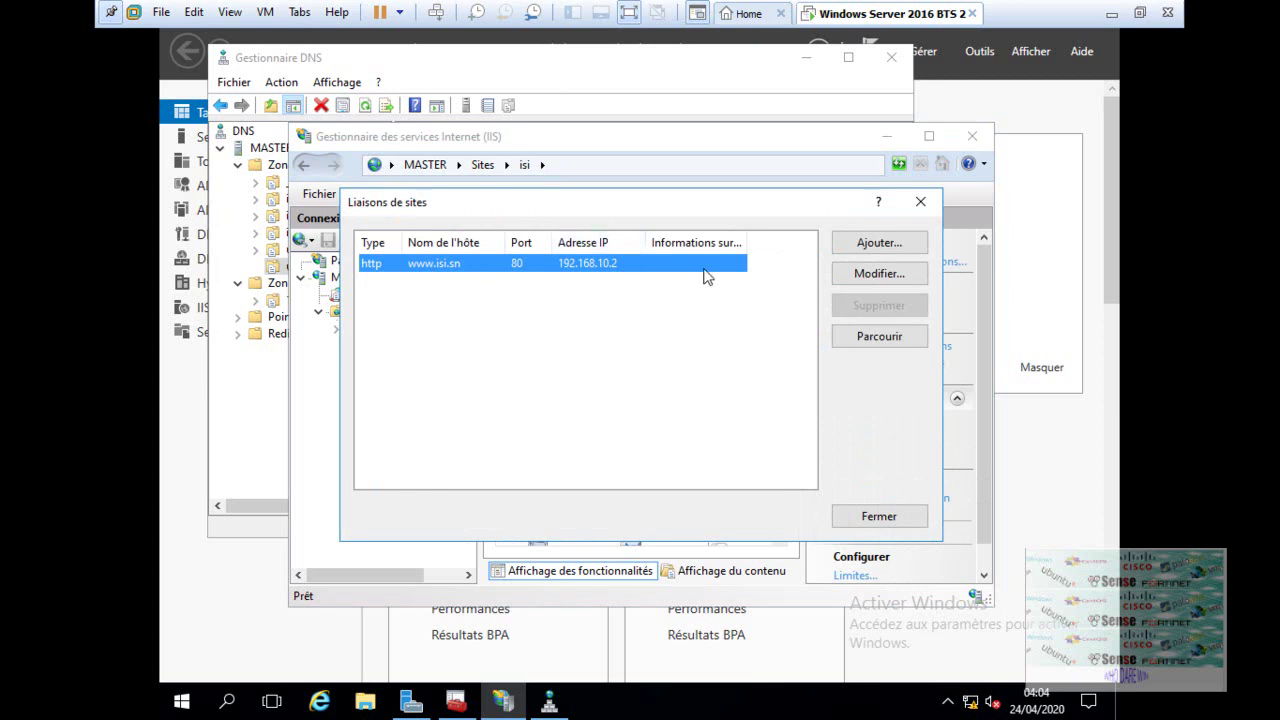
click(875, 242)
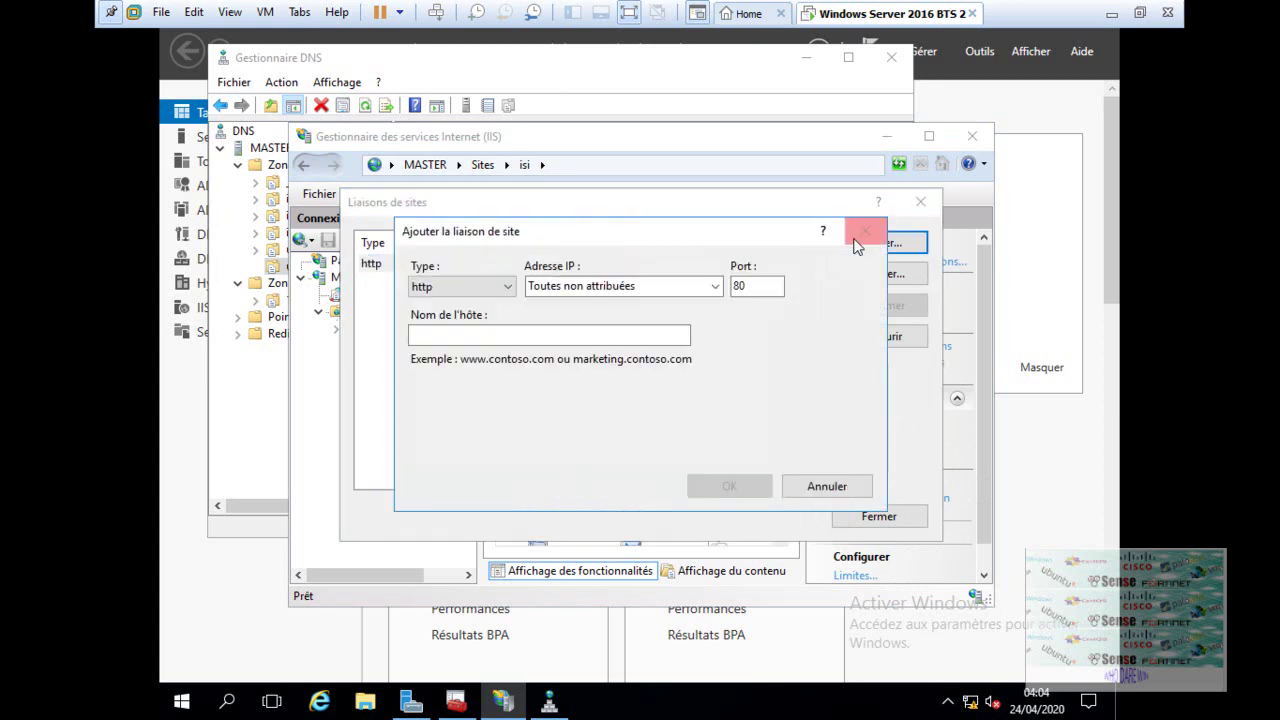
click(510, 288)
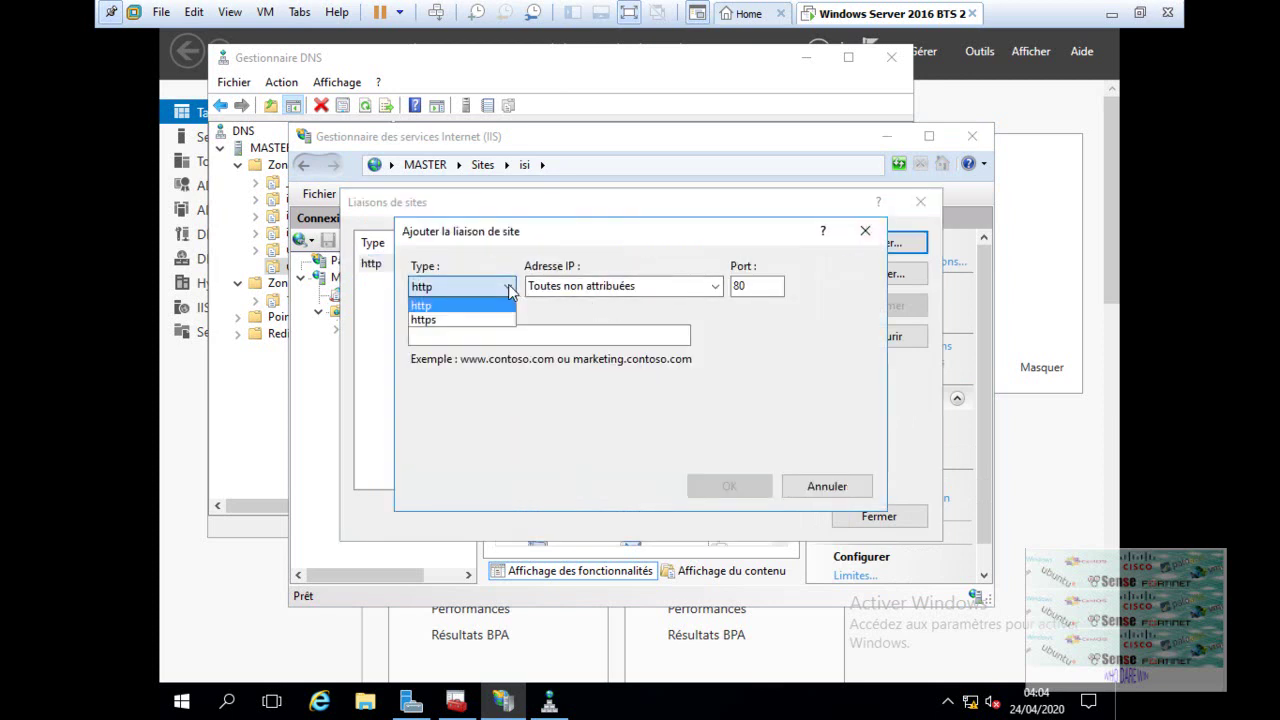
click(486, 321)
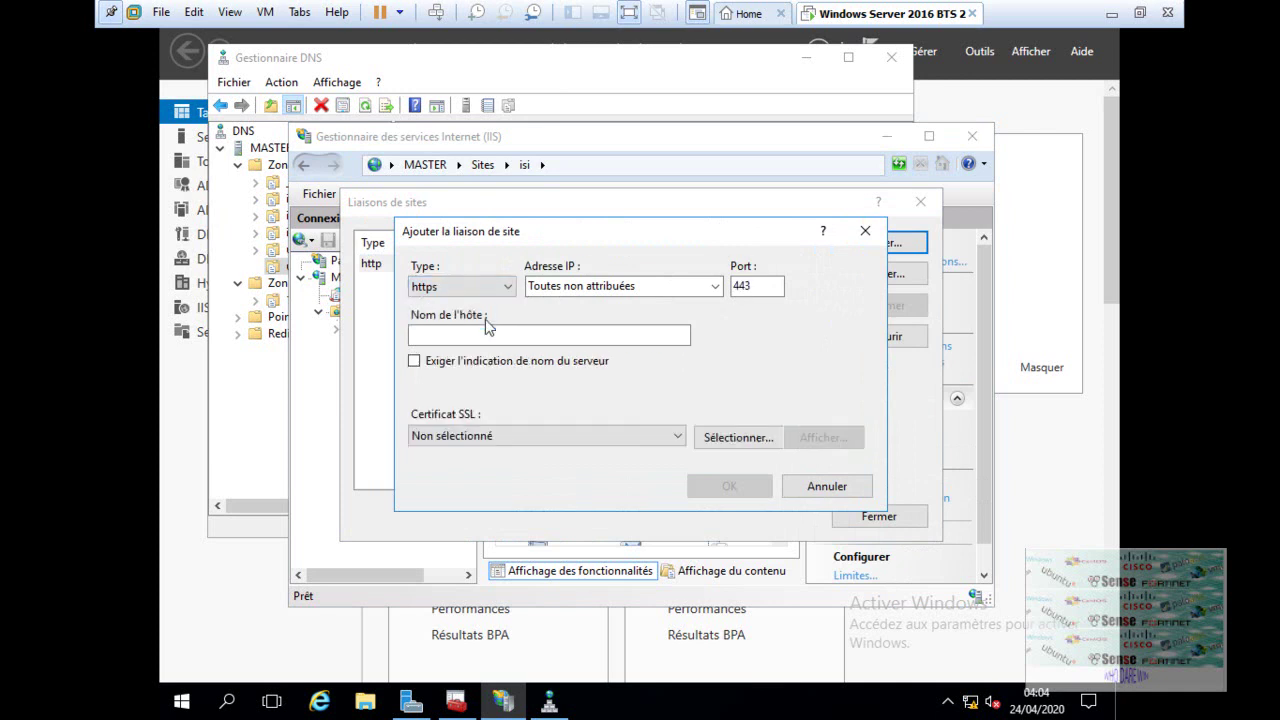
click(715, 286)
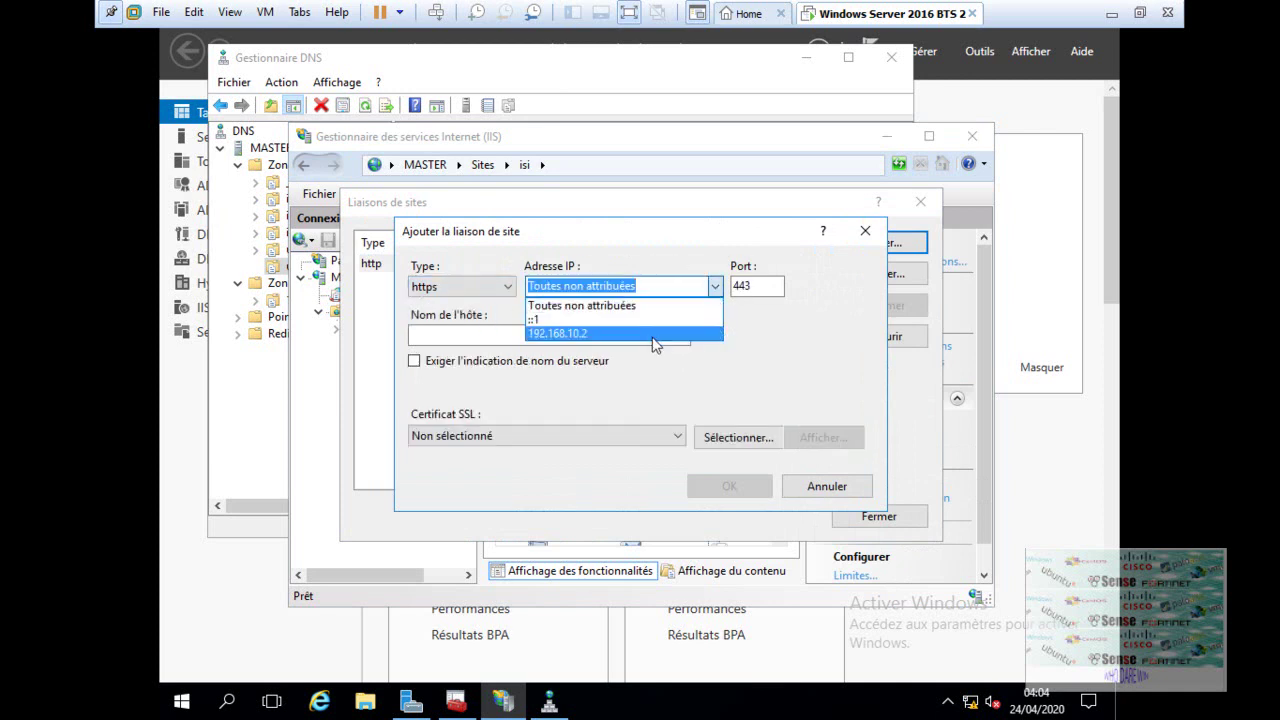
click(647, 334)
click(629, 337)
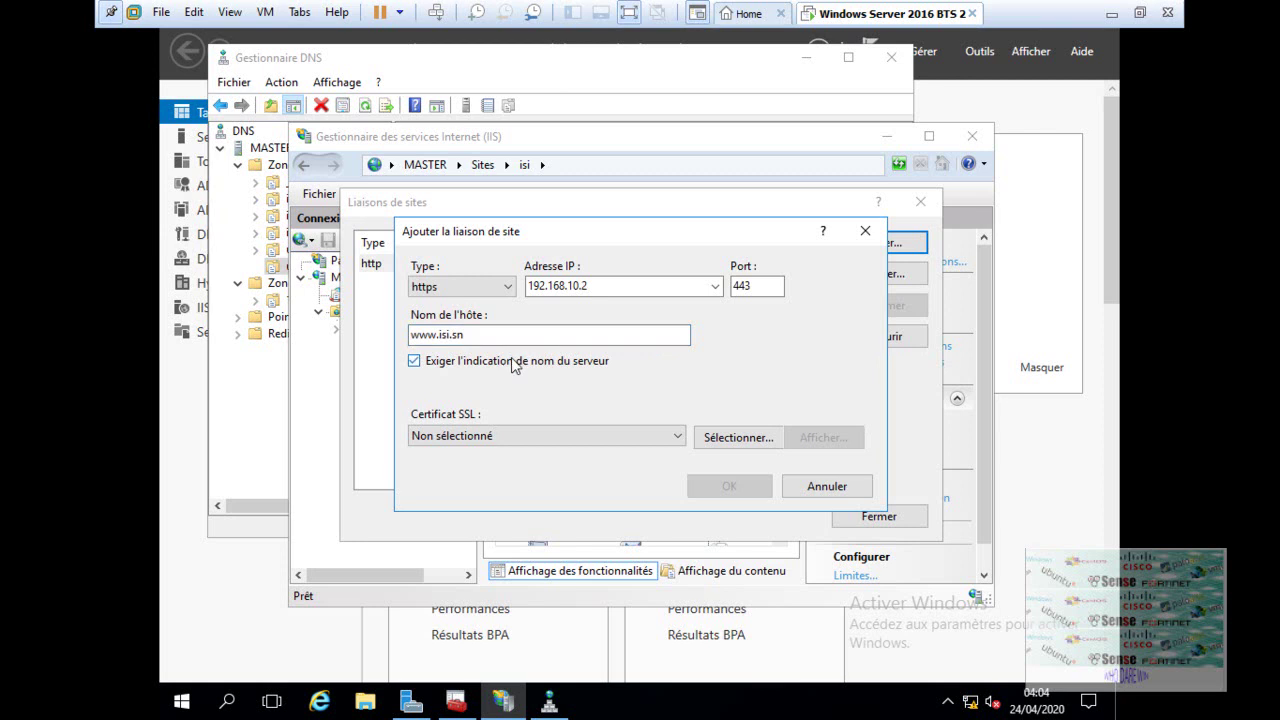
click(737, 439)
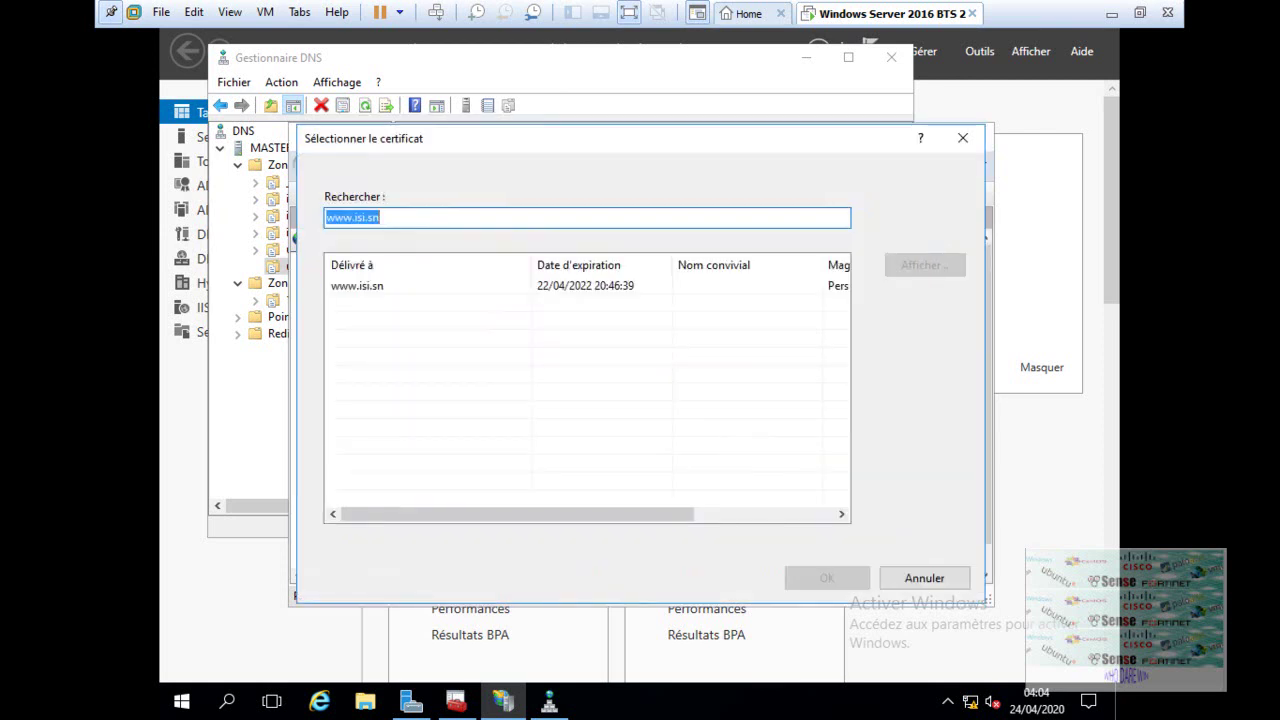
click(367, 288)
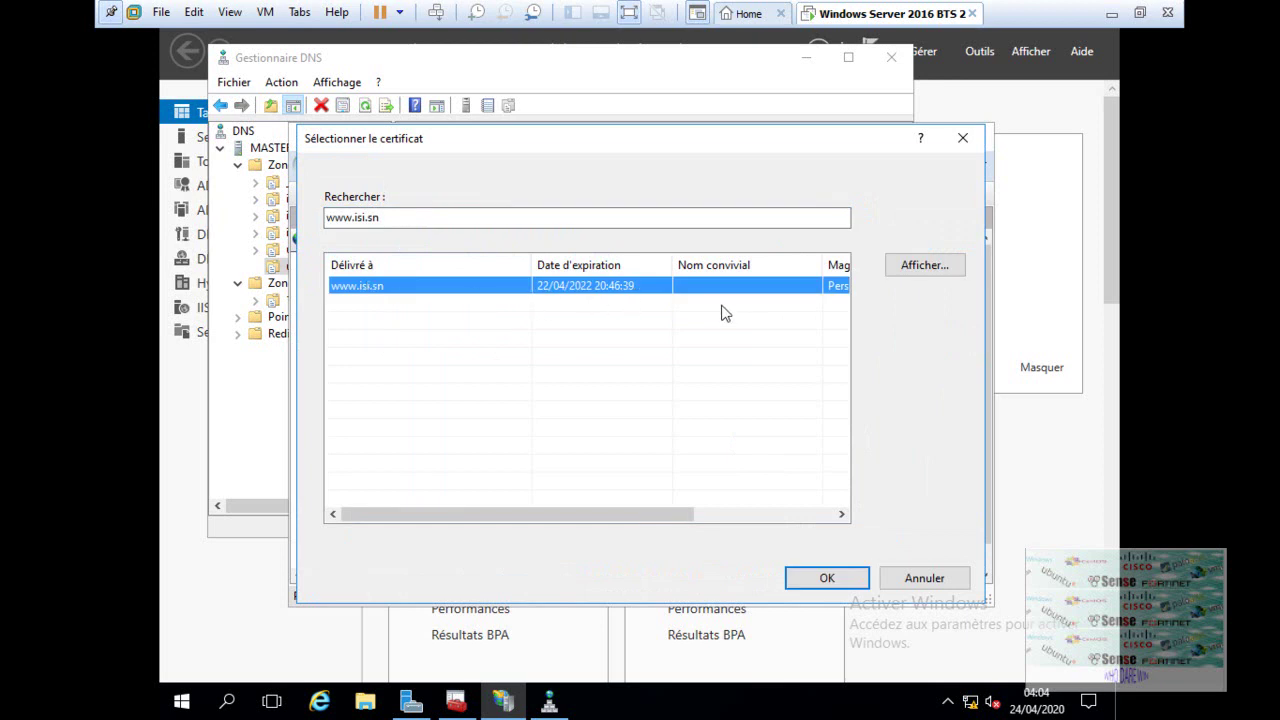
click(857, 580)
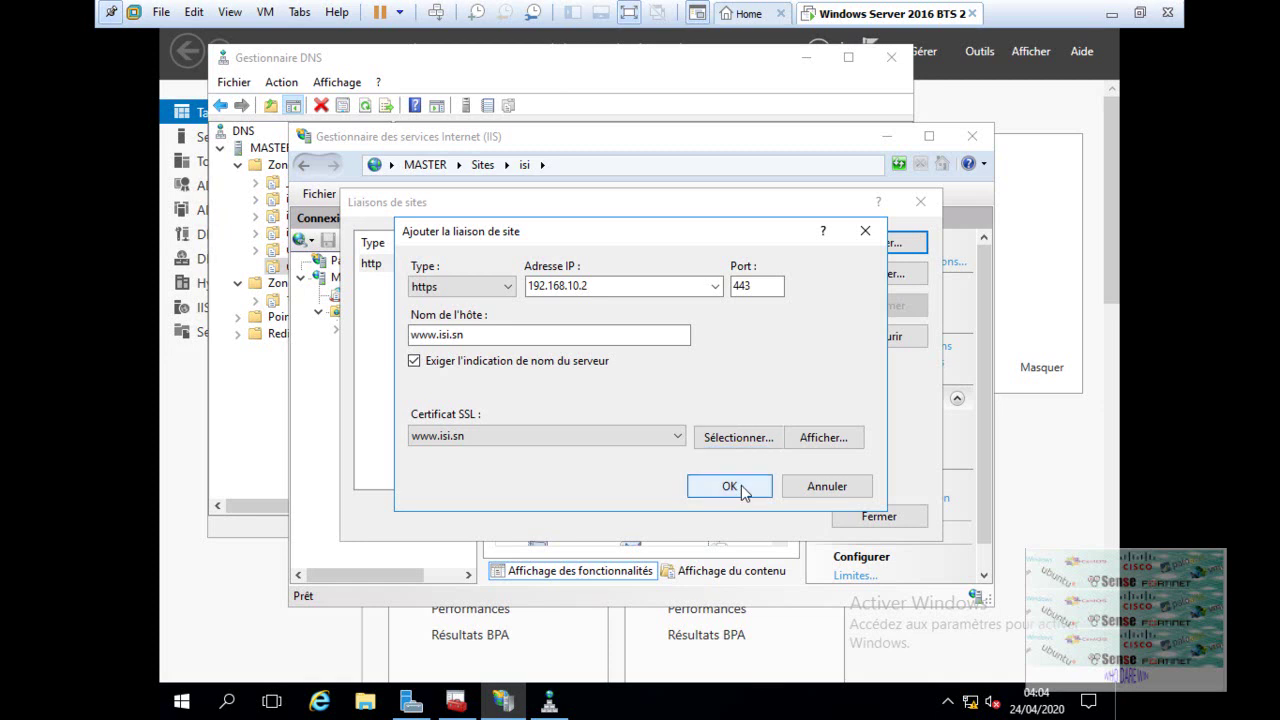
click(742, 490)
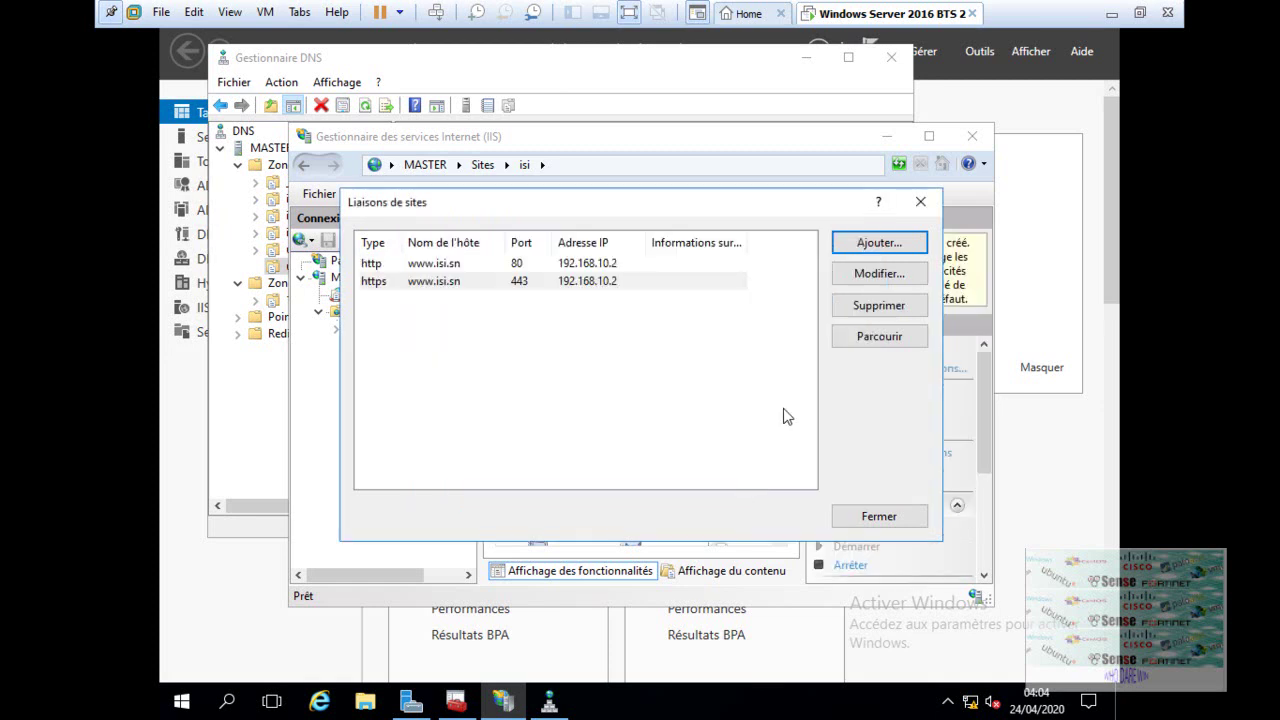
Delete the http binding on port 80 from the isi site and close the site bindings
click(650, 262)
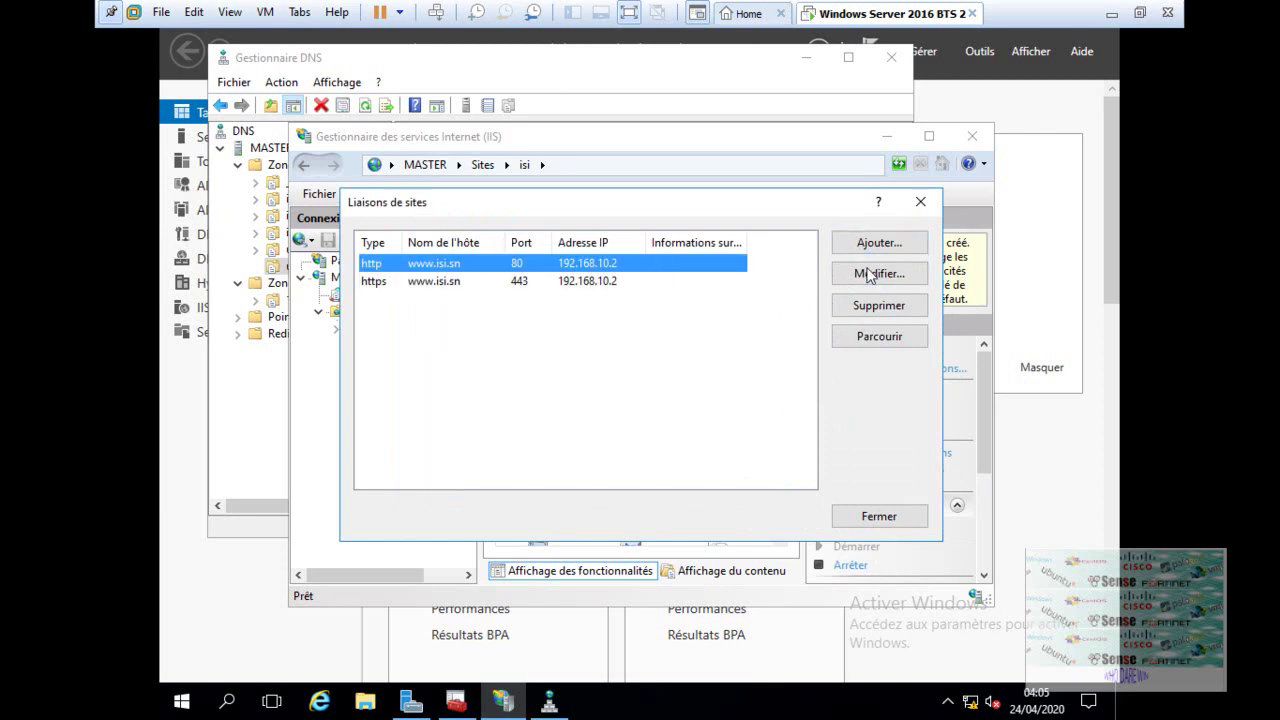
click(887, 307)
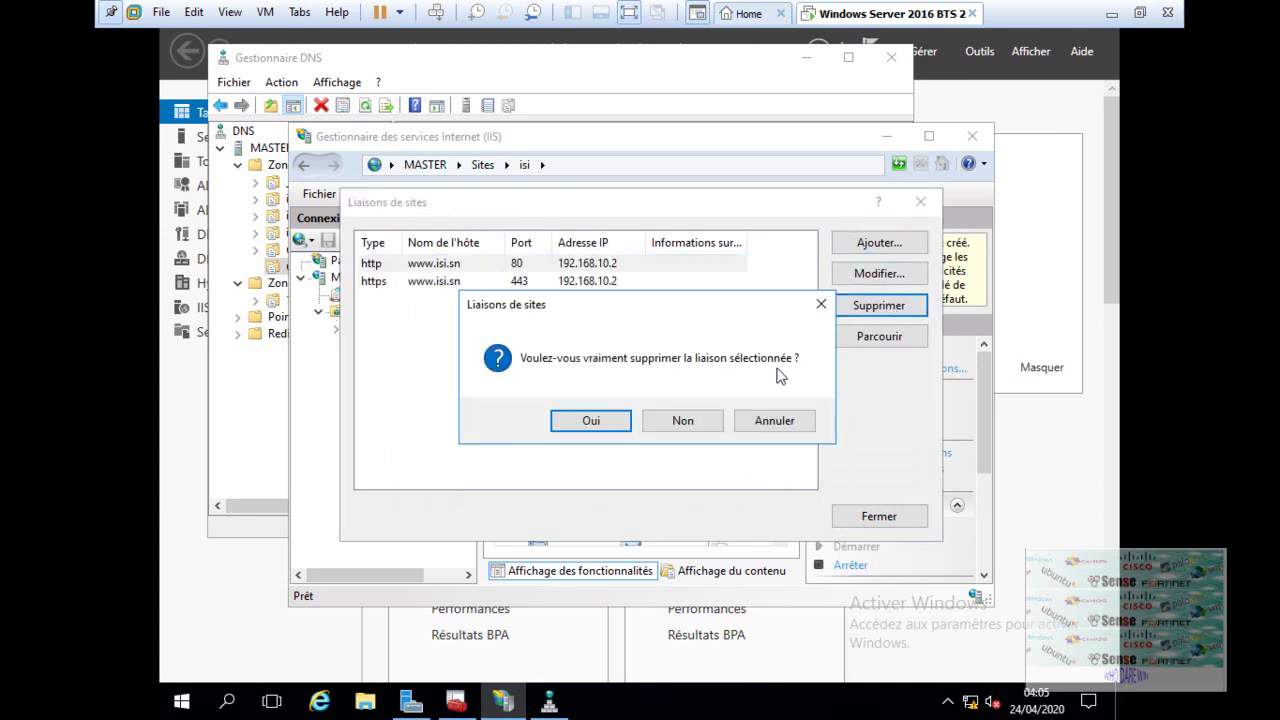
click(568, 428)
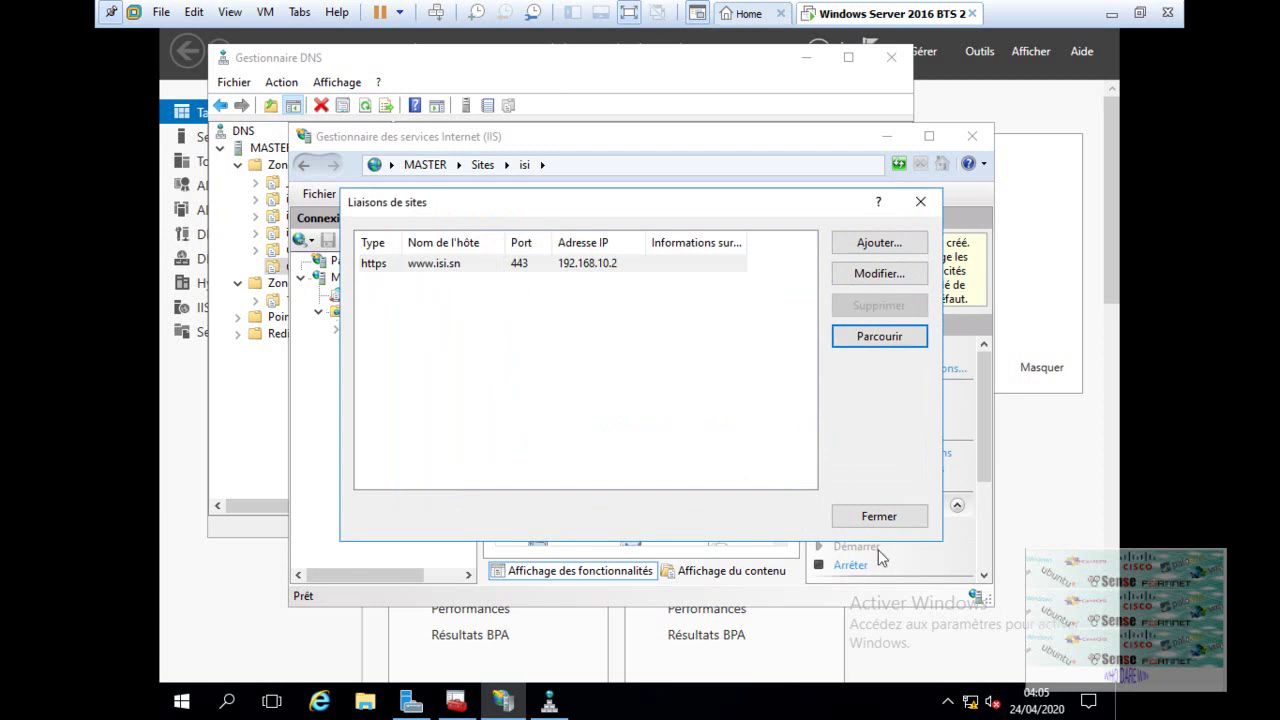
click(889, 515)
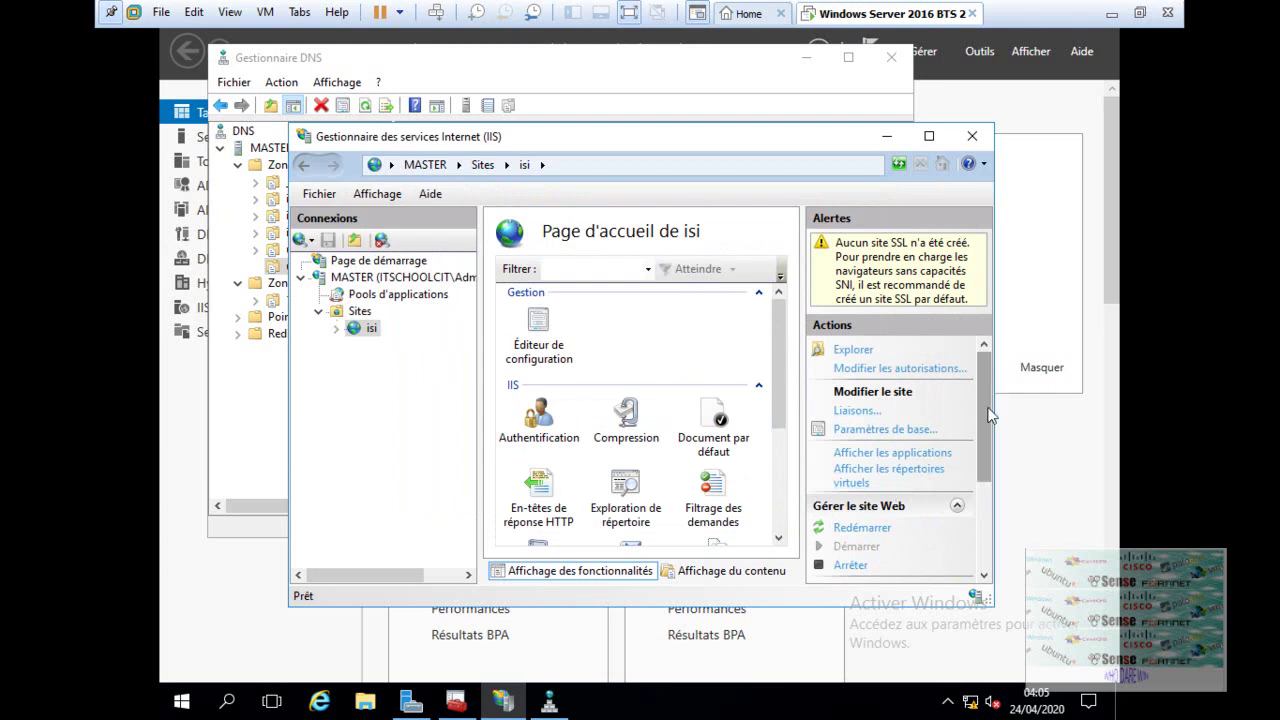
scroll(981, 487, down, 3)
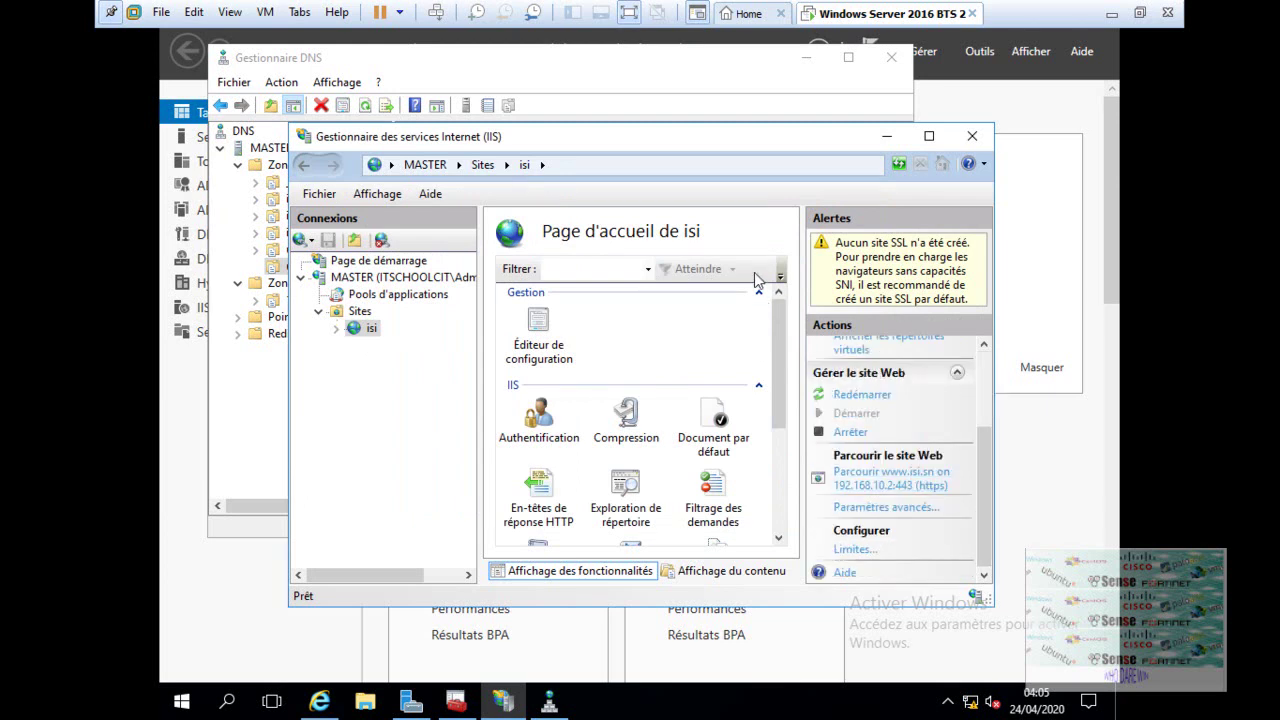
click(320, 705)
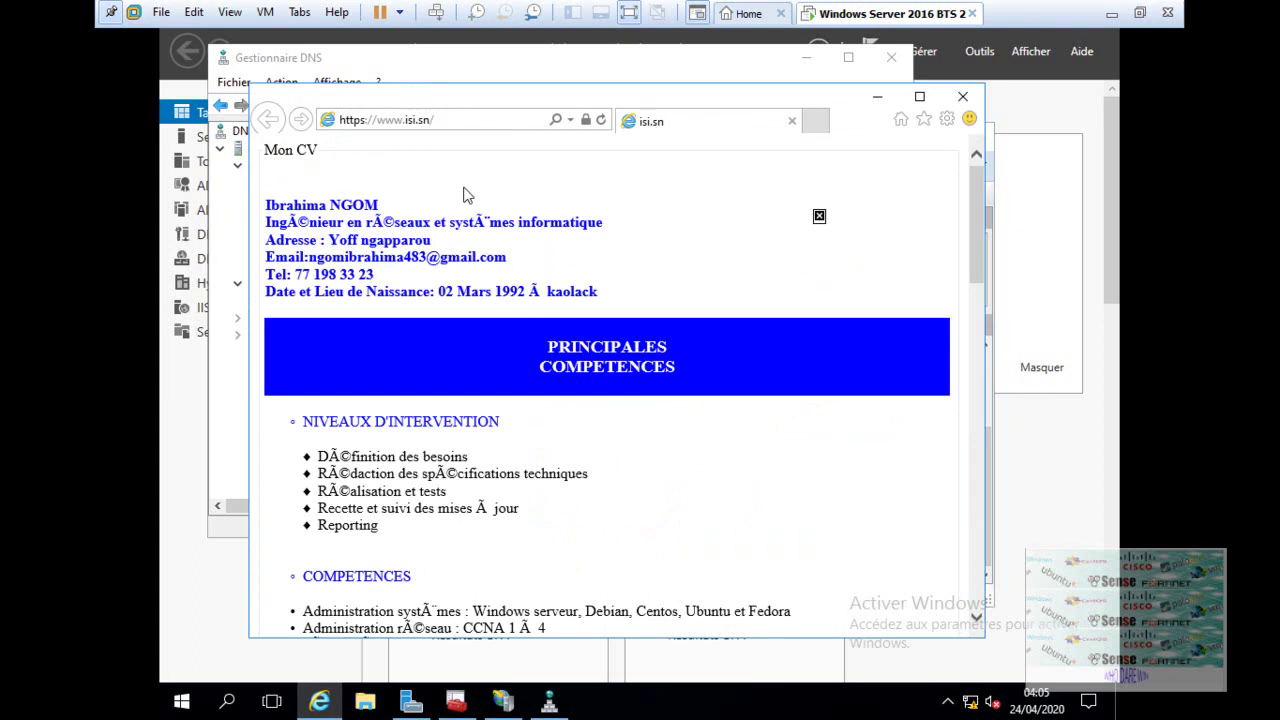
click(586, 120)
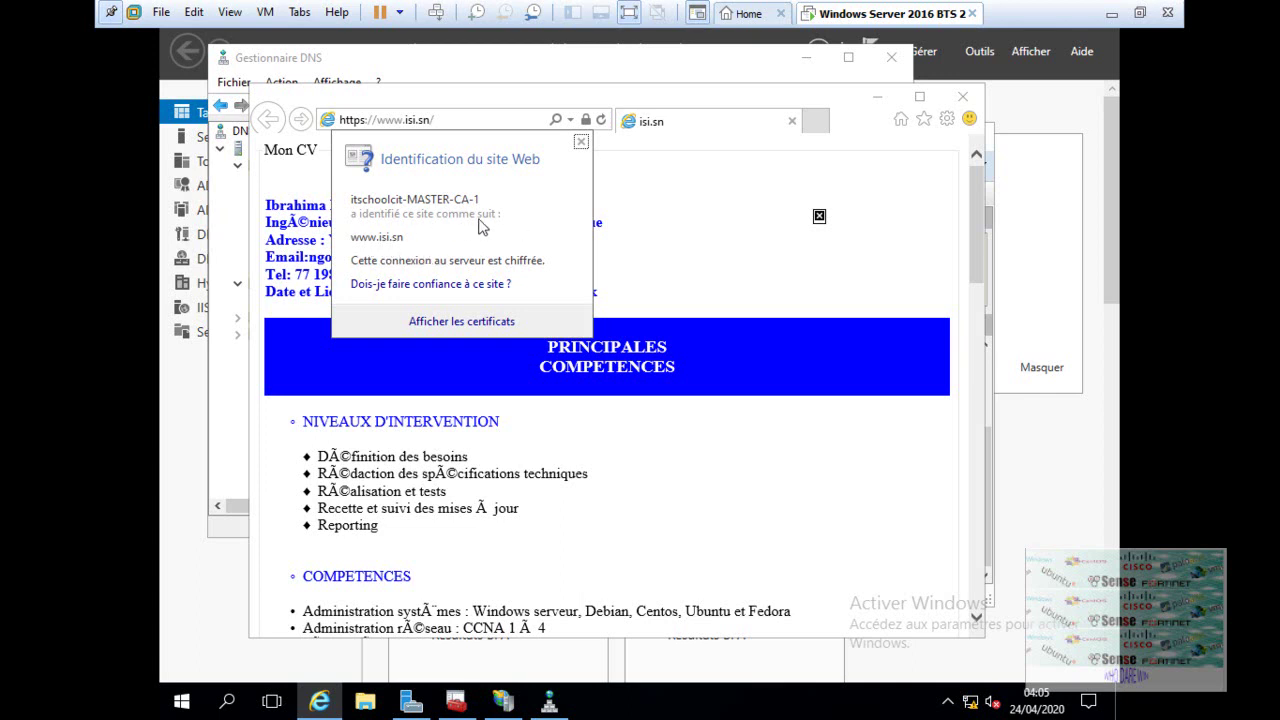
click(675, 224)
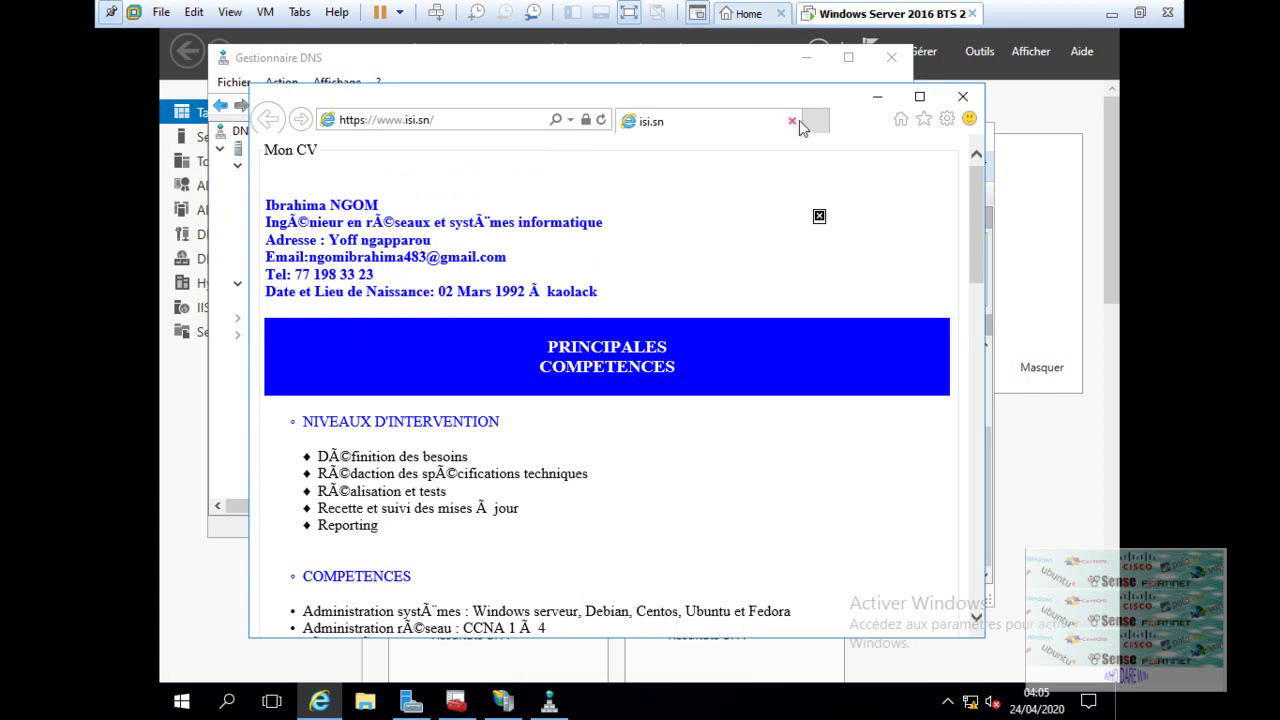
click(877, 97)
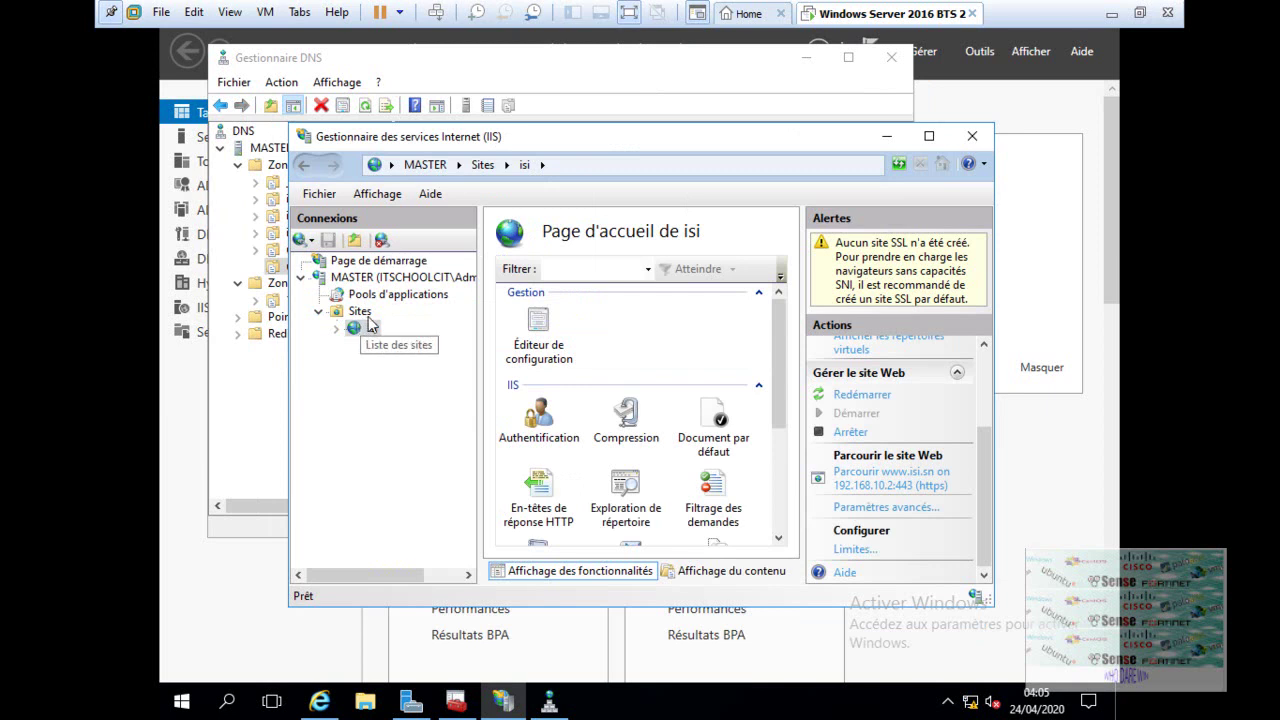
Start adding a new website named it under Sites in IIS Manager
click(358, 313)
right_click(358, 318)
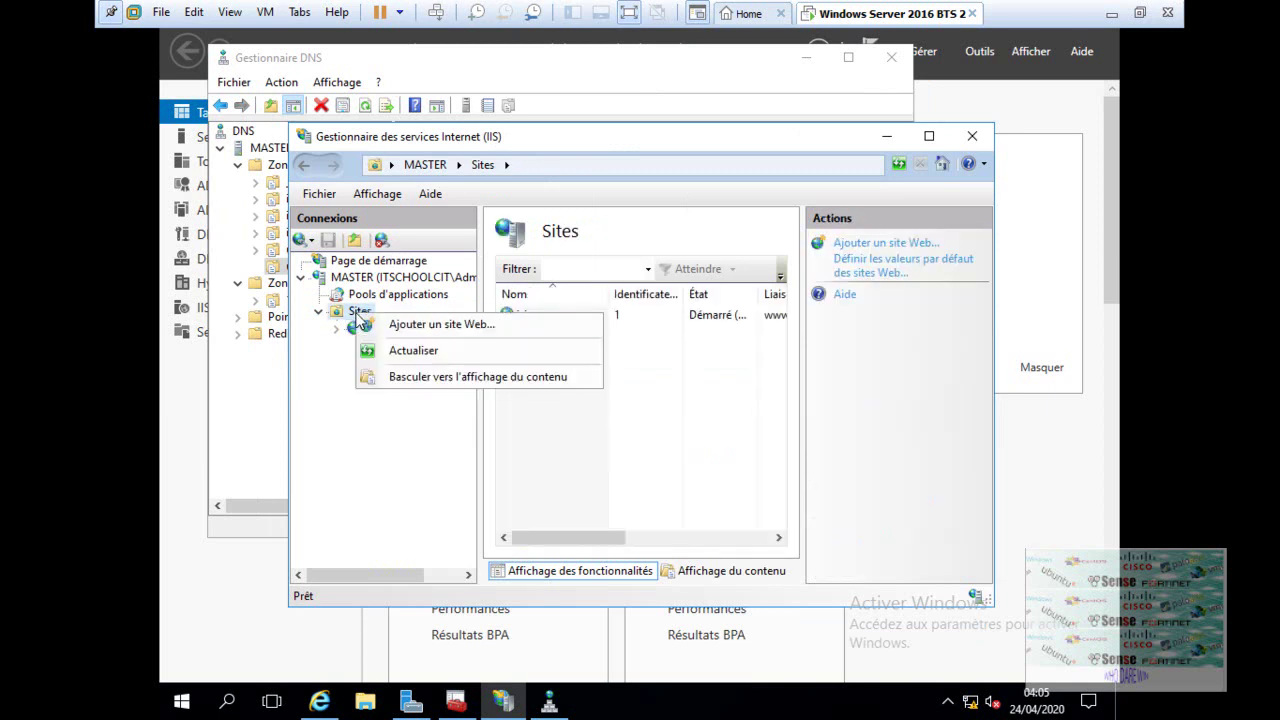
click(399, 325)
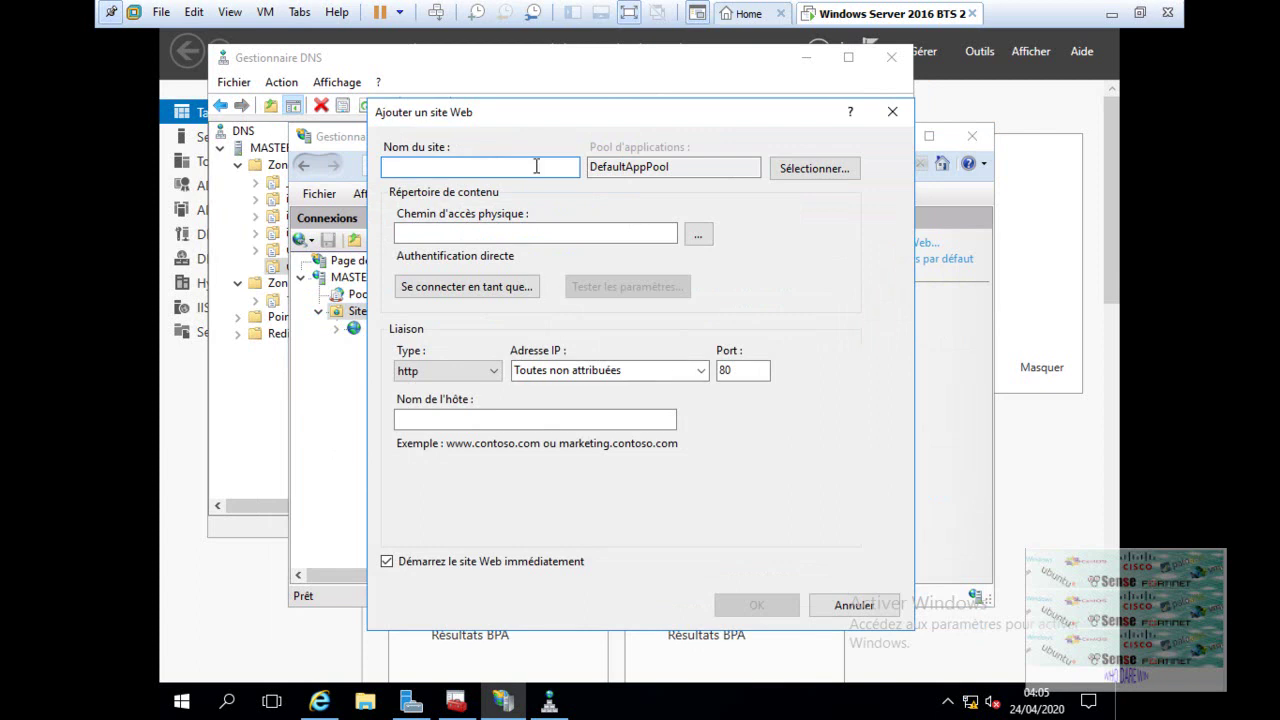
text(it)
Set the it site's physical path to C:\inetpub\wwwroot
click(698, 234)
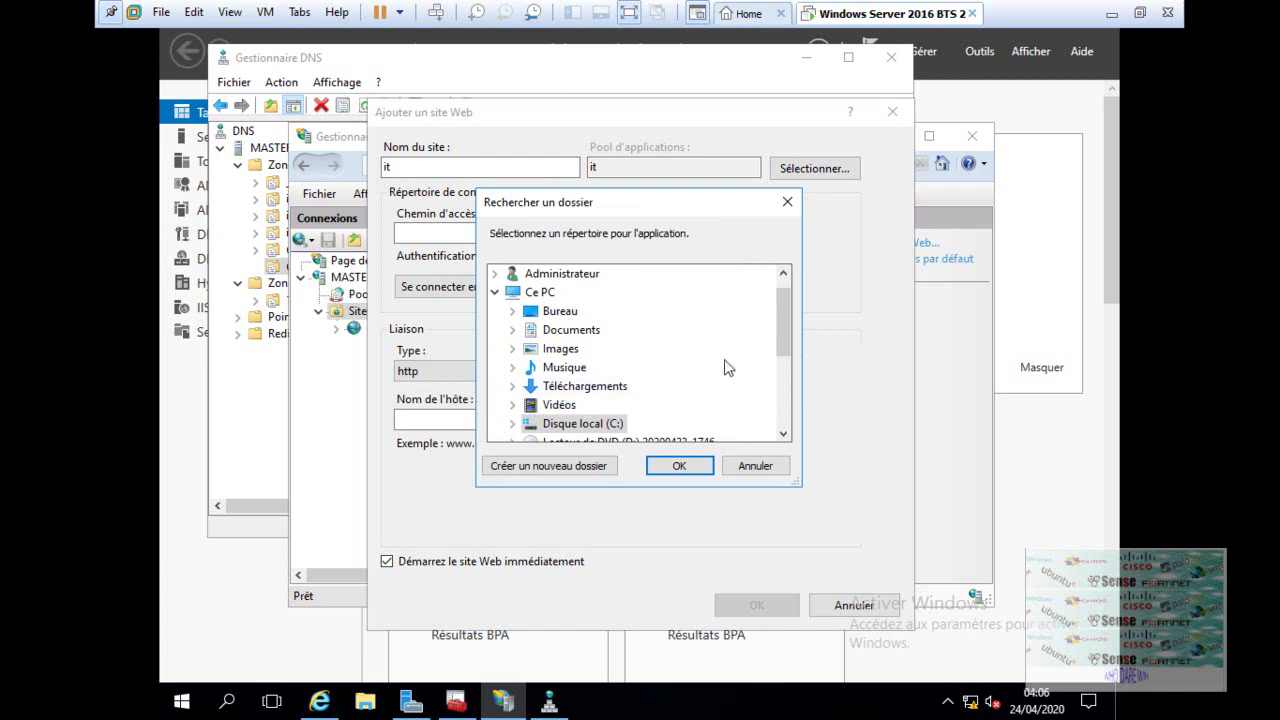
click(512, 423)
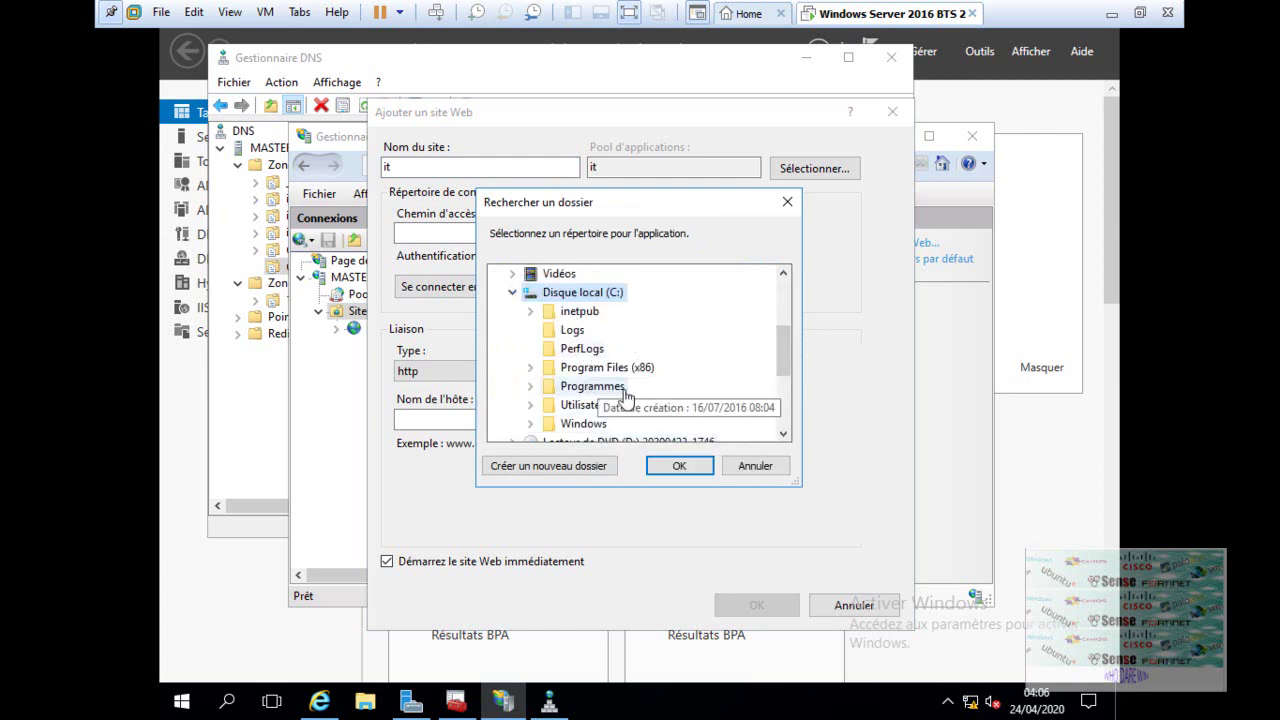
scroll(783, 345, down, 1)
click(531, 292)
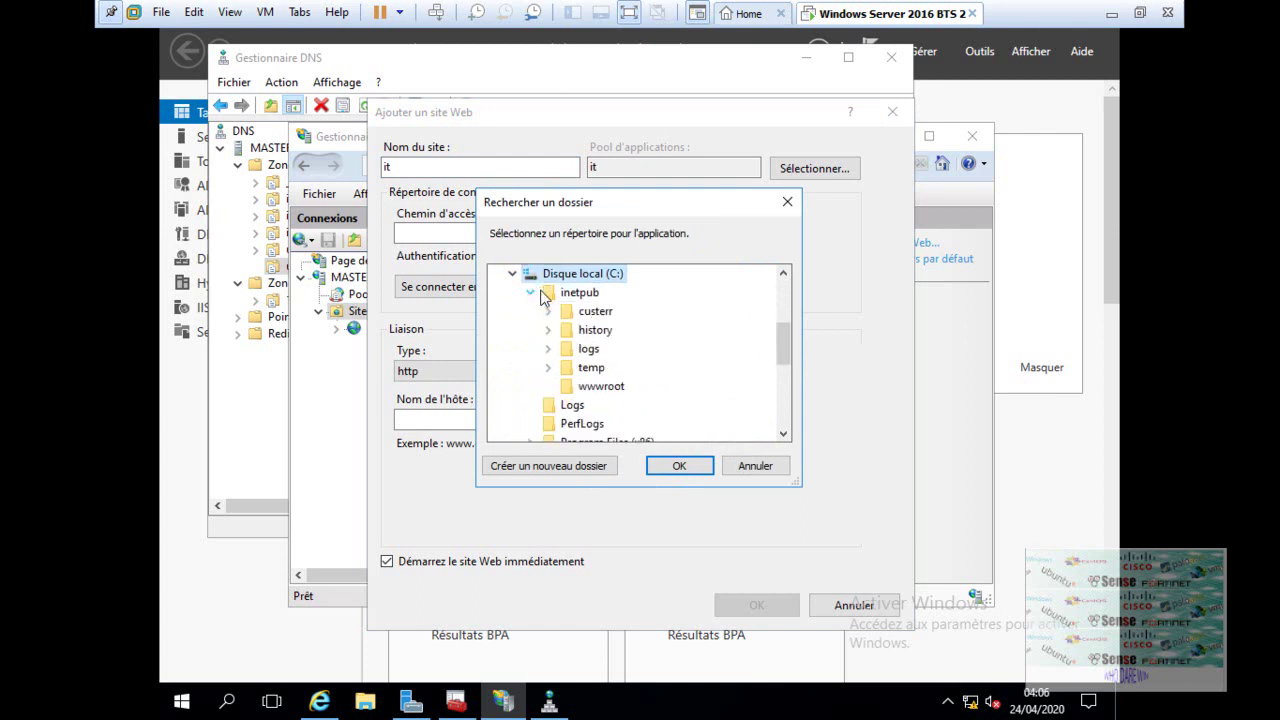
click(598, 387)
click(686, 464)
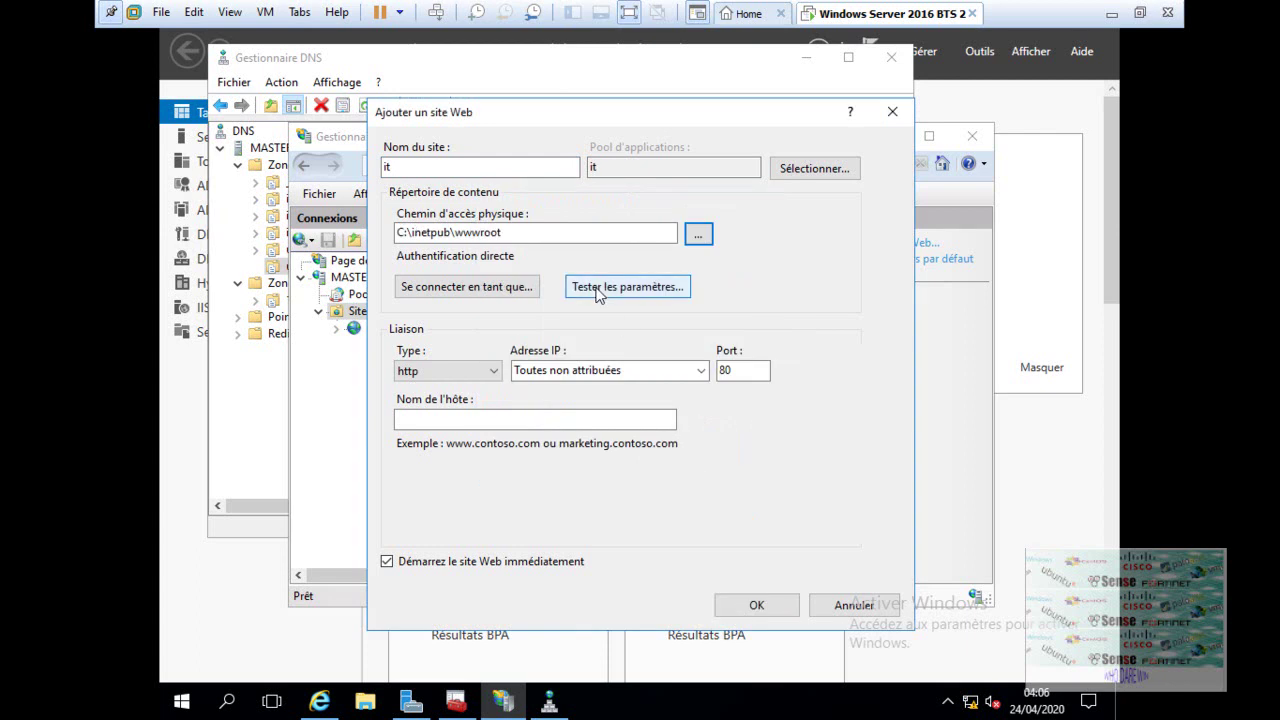
click(492, 371)
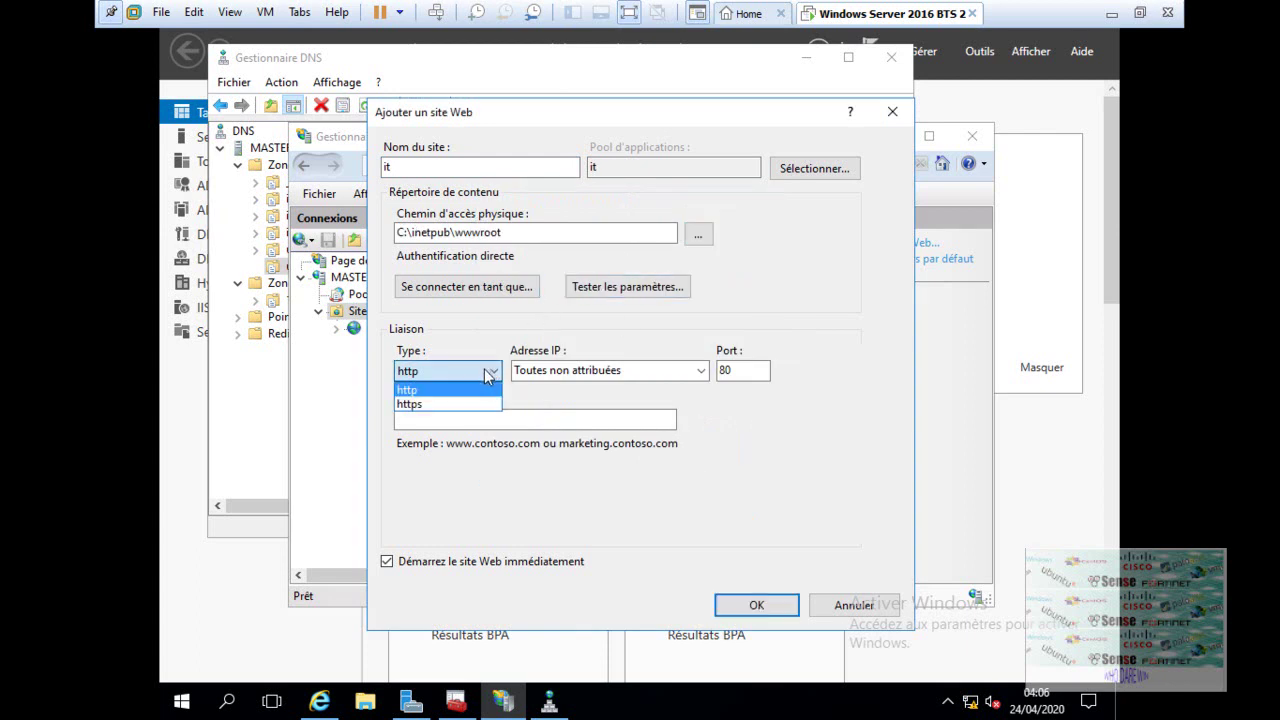
click(440, 405)
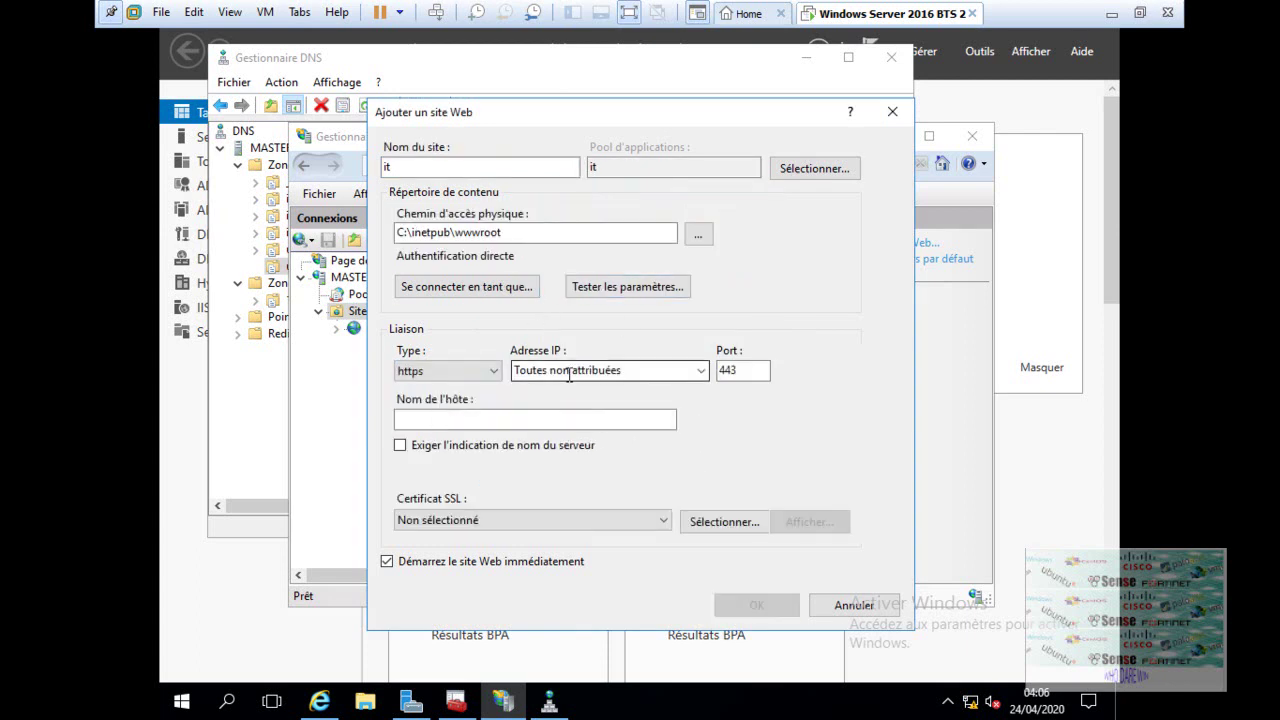
click(659, 371)
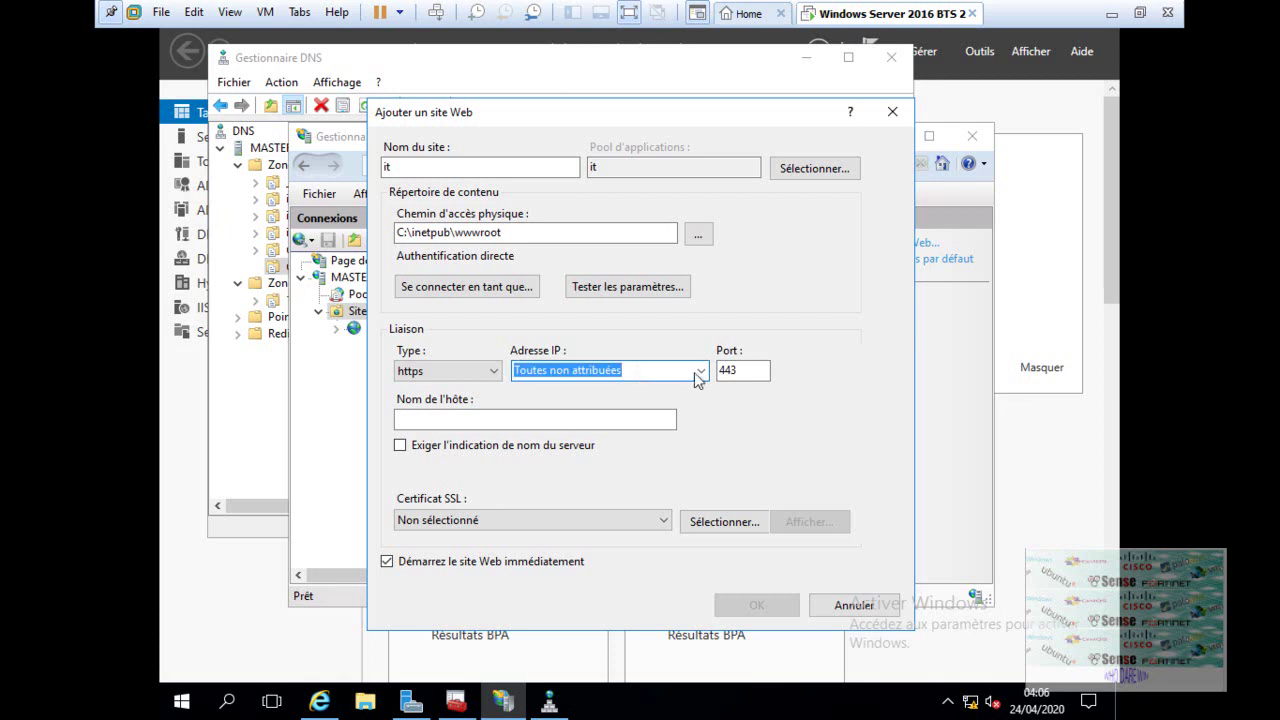
click(700, 371)
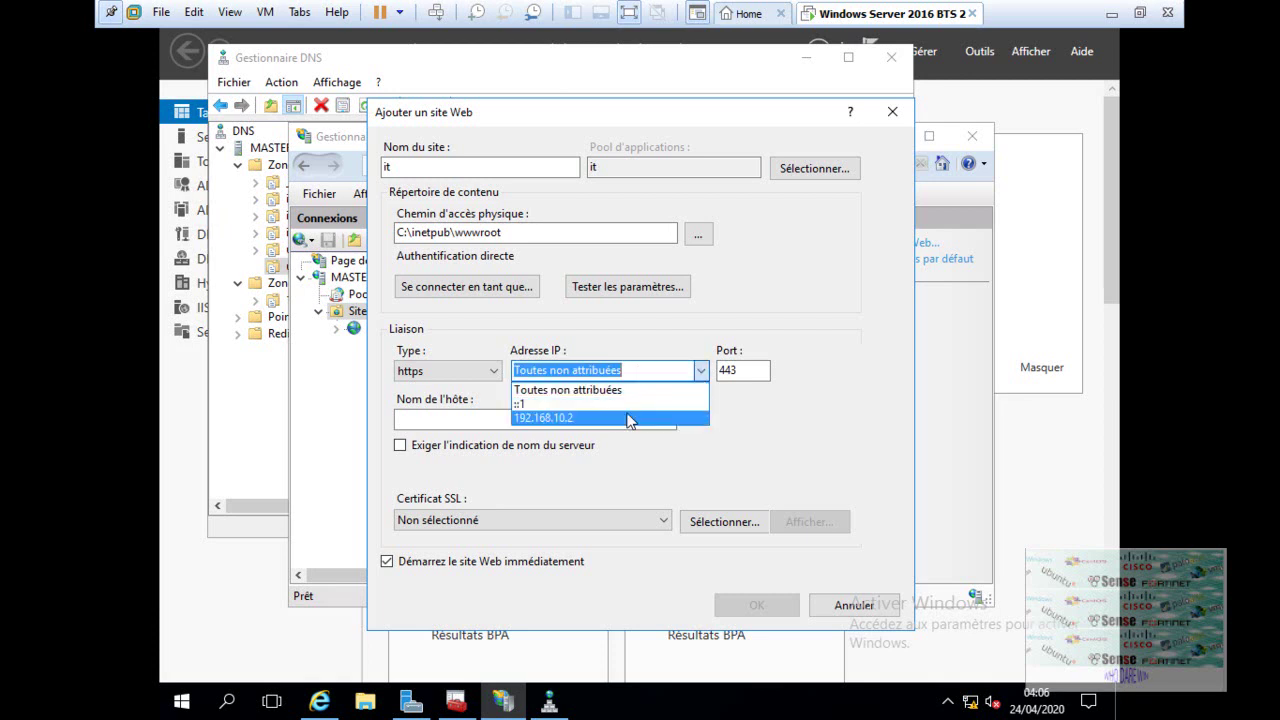
click(630, 420)
click(600, 419)
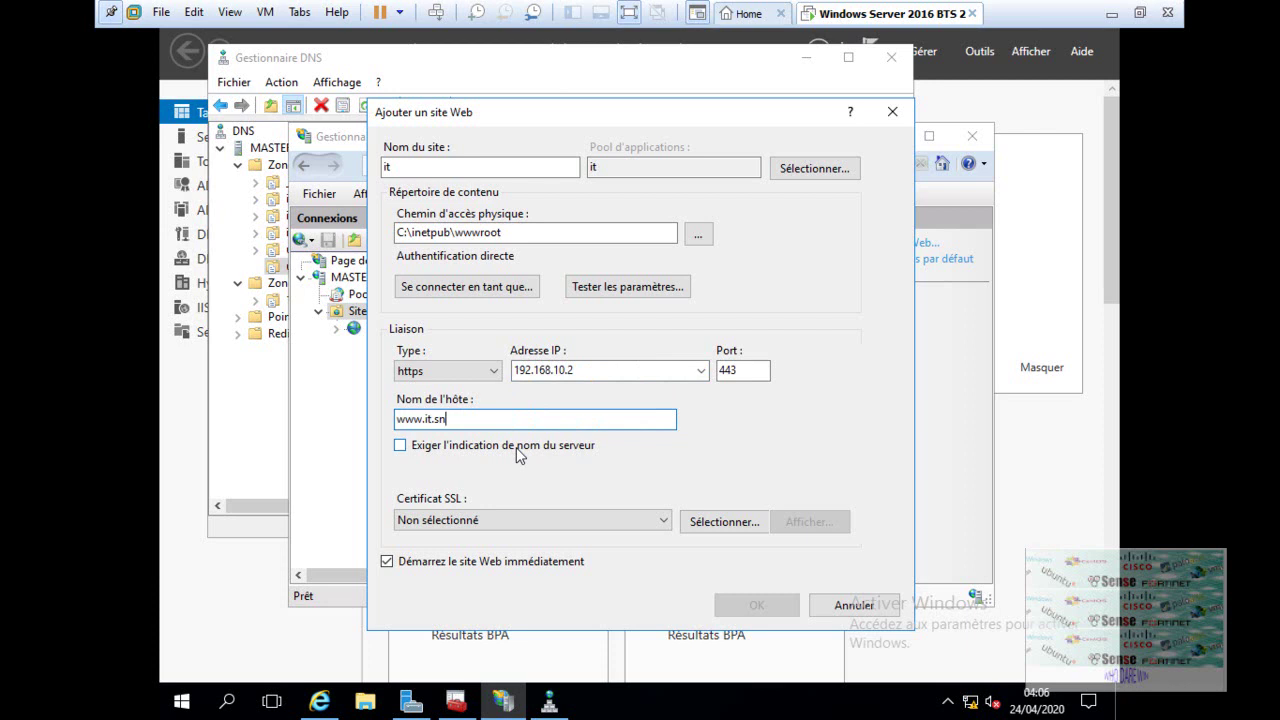
click(458, 456)
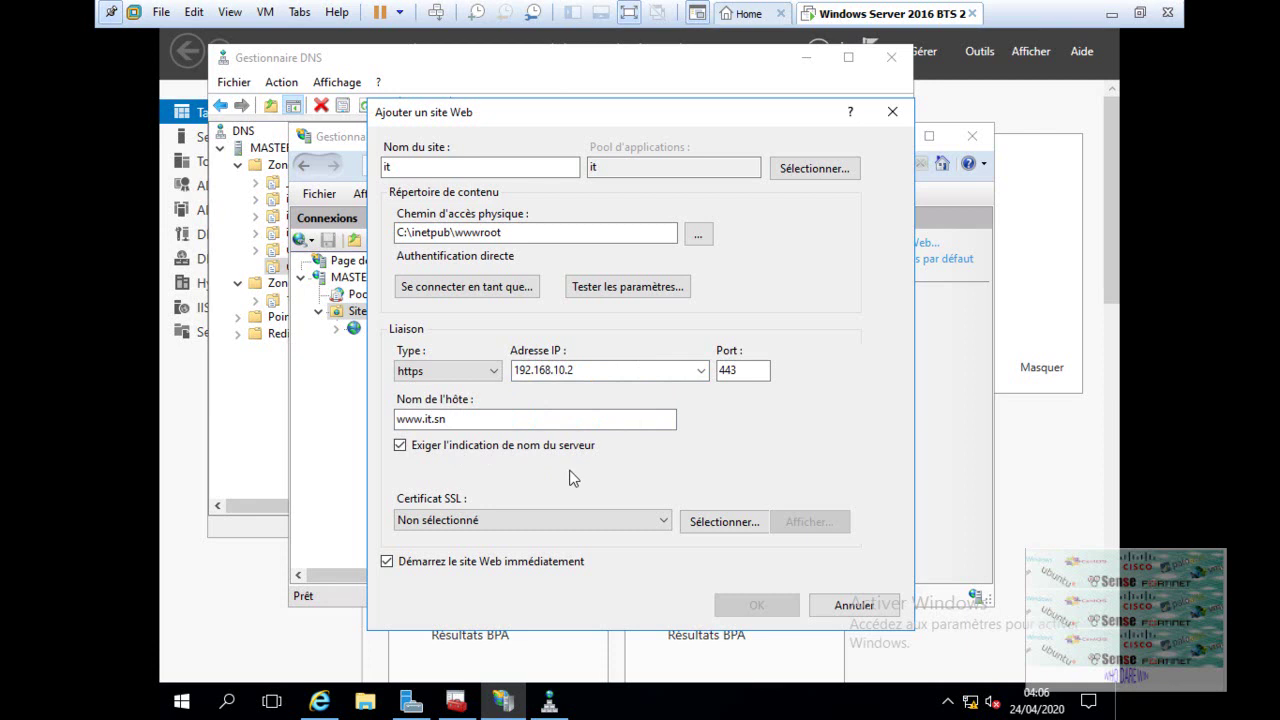
click(705, 522)
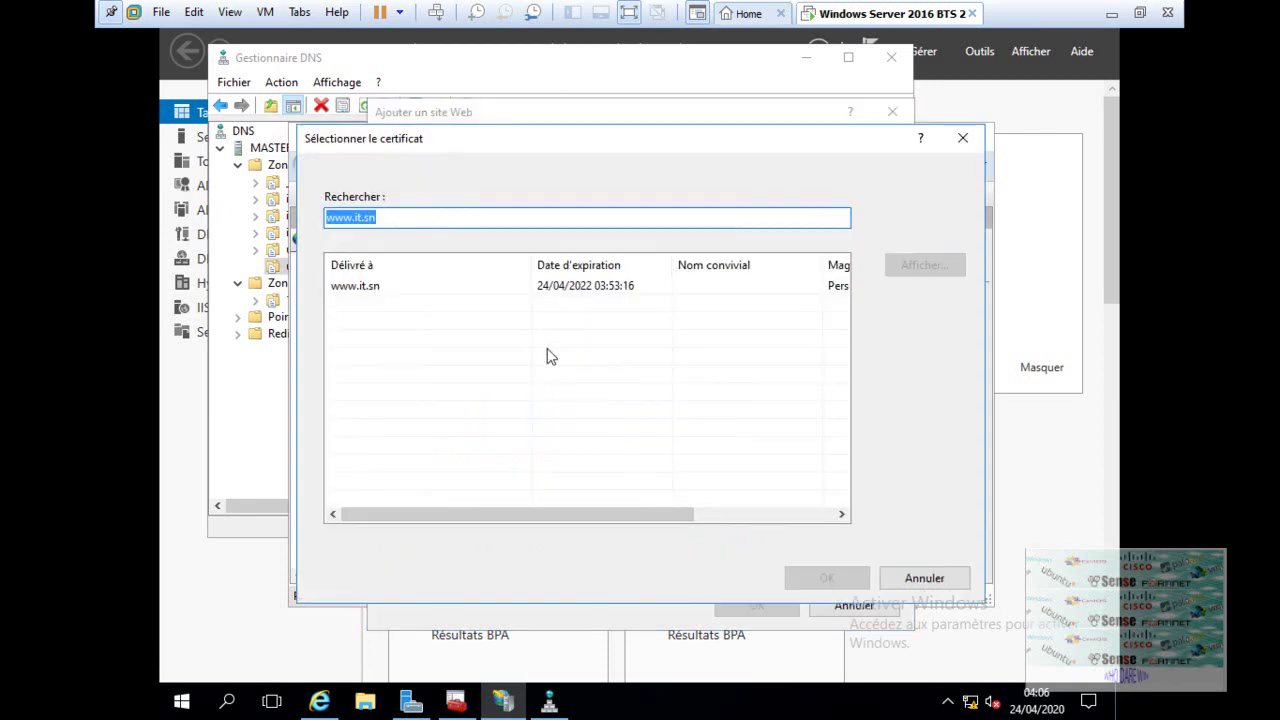
click(352, 289)
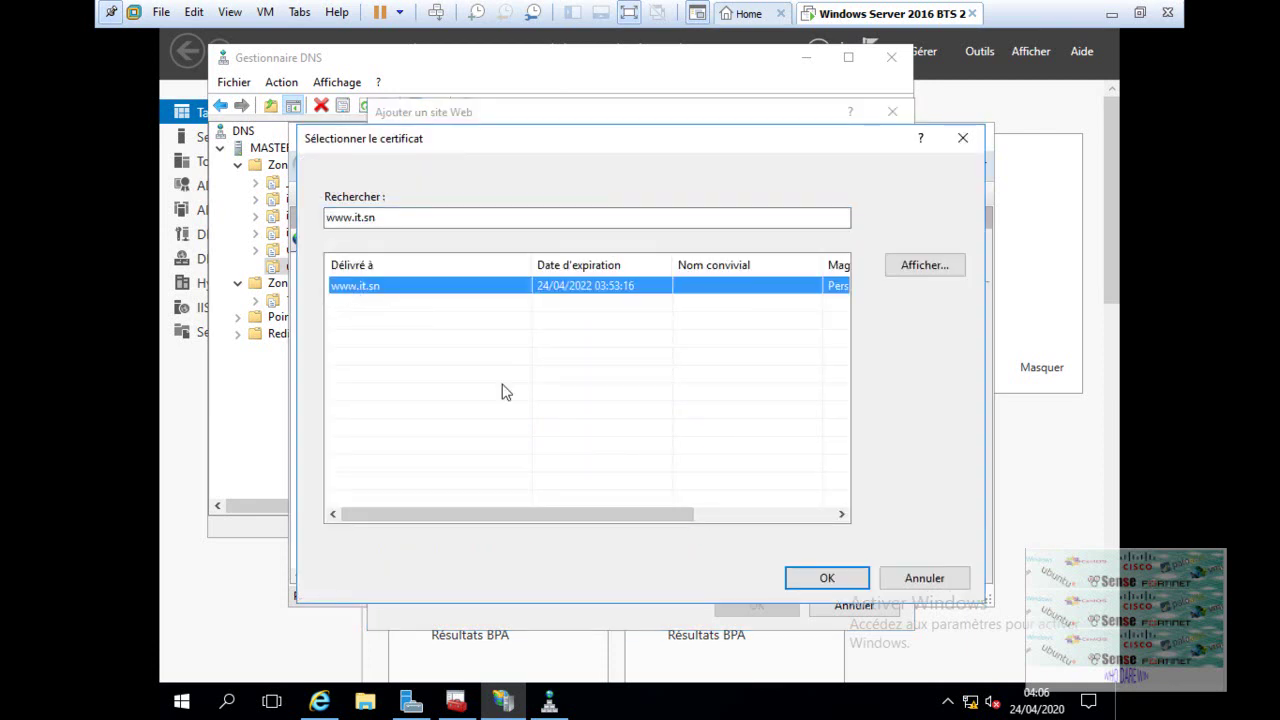
click(826, 580)
click(754, 606)
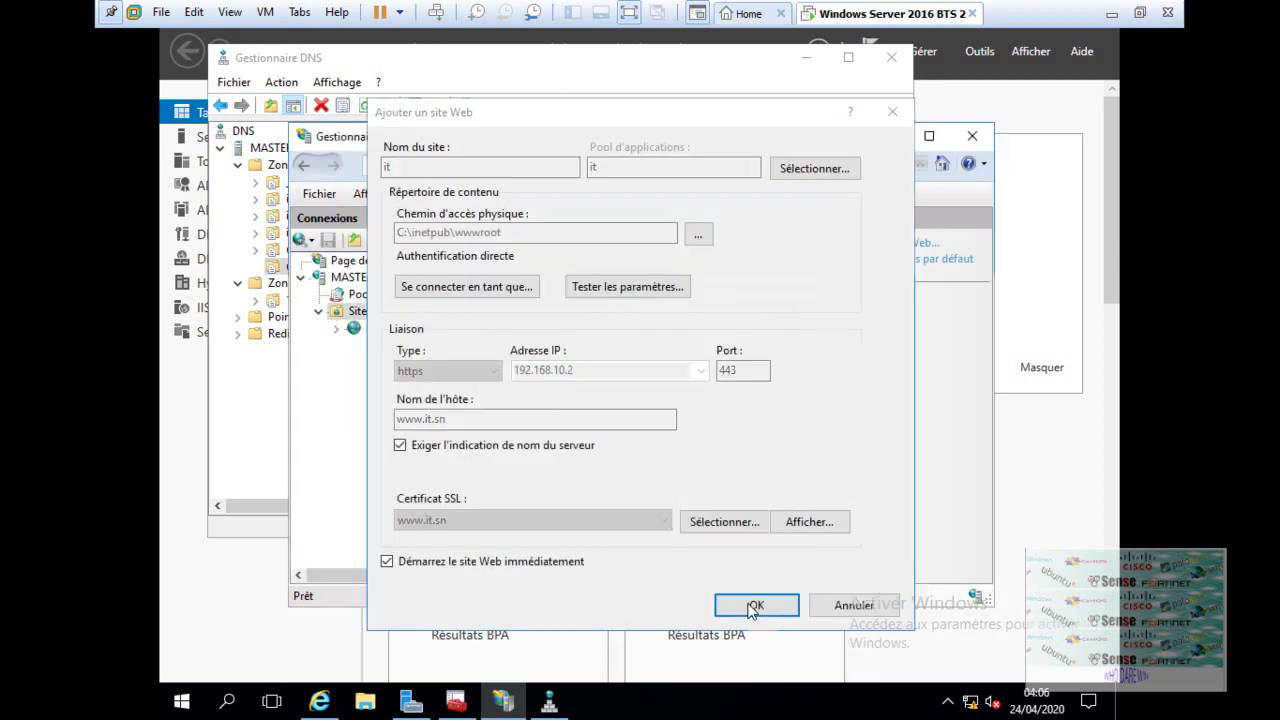
Start adding a website named unis under Sites, with C:\inetpub\wwwroot as its physical path
right_click(362, 316)
click(402, 328)
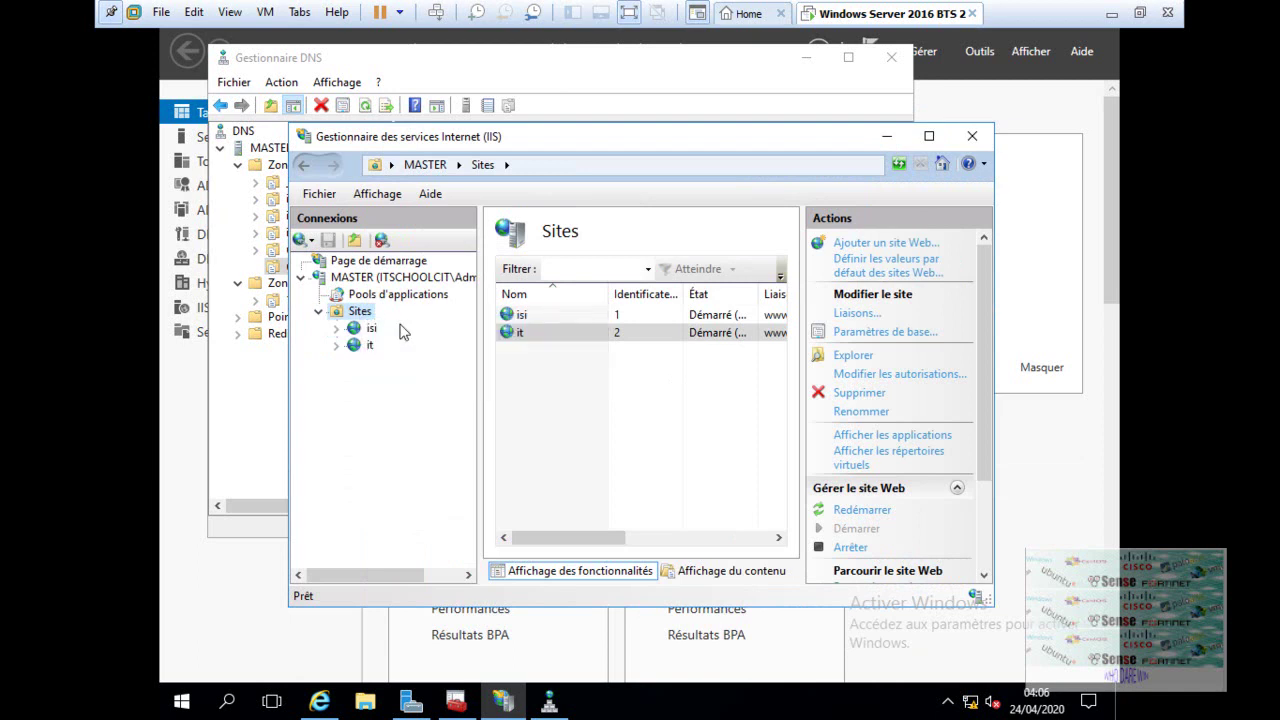
text(unis)
click(698, 233)
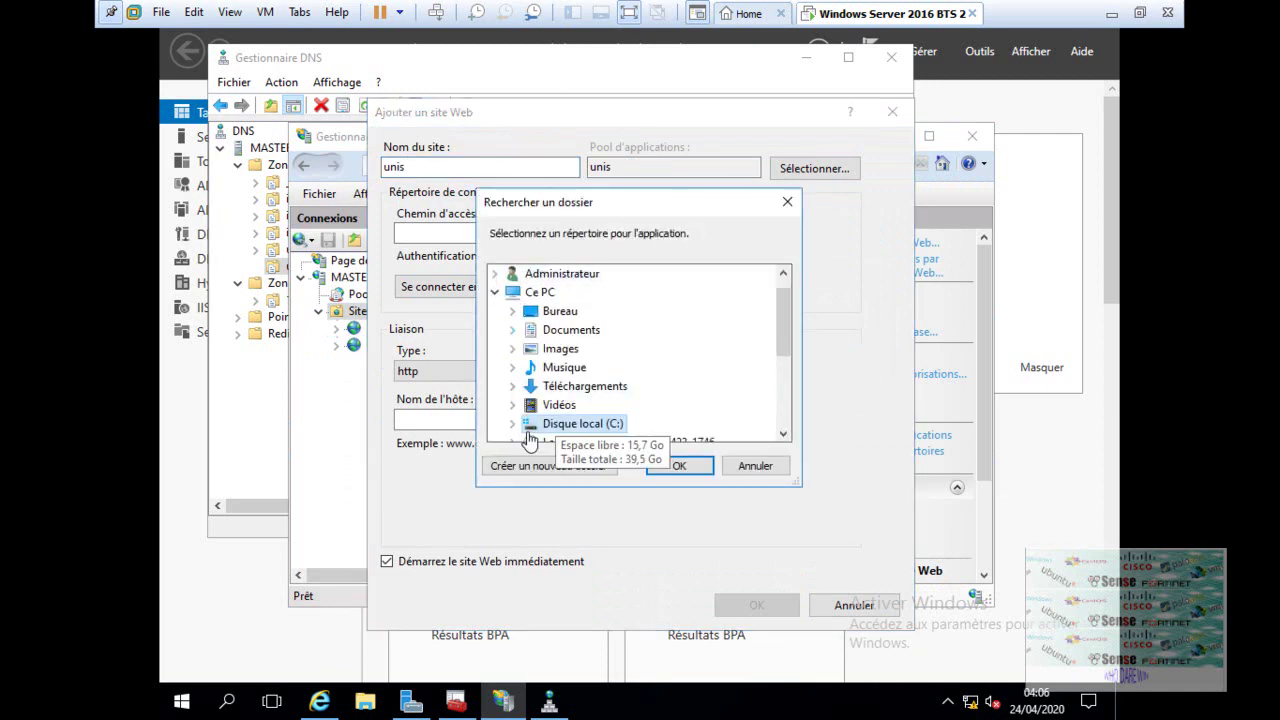
click(513, 424)
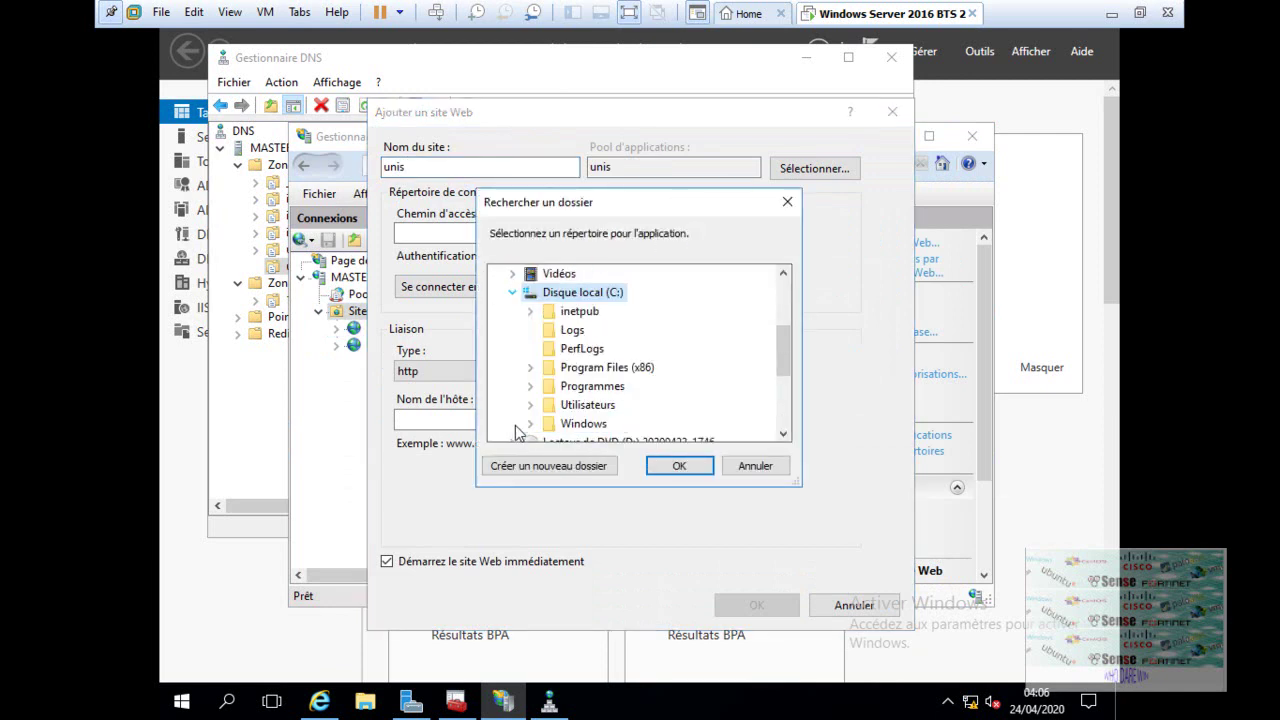
click(531, 312)
click(603, 408)
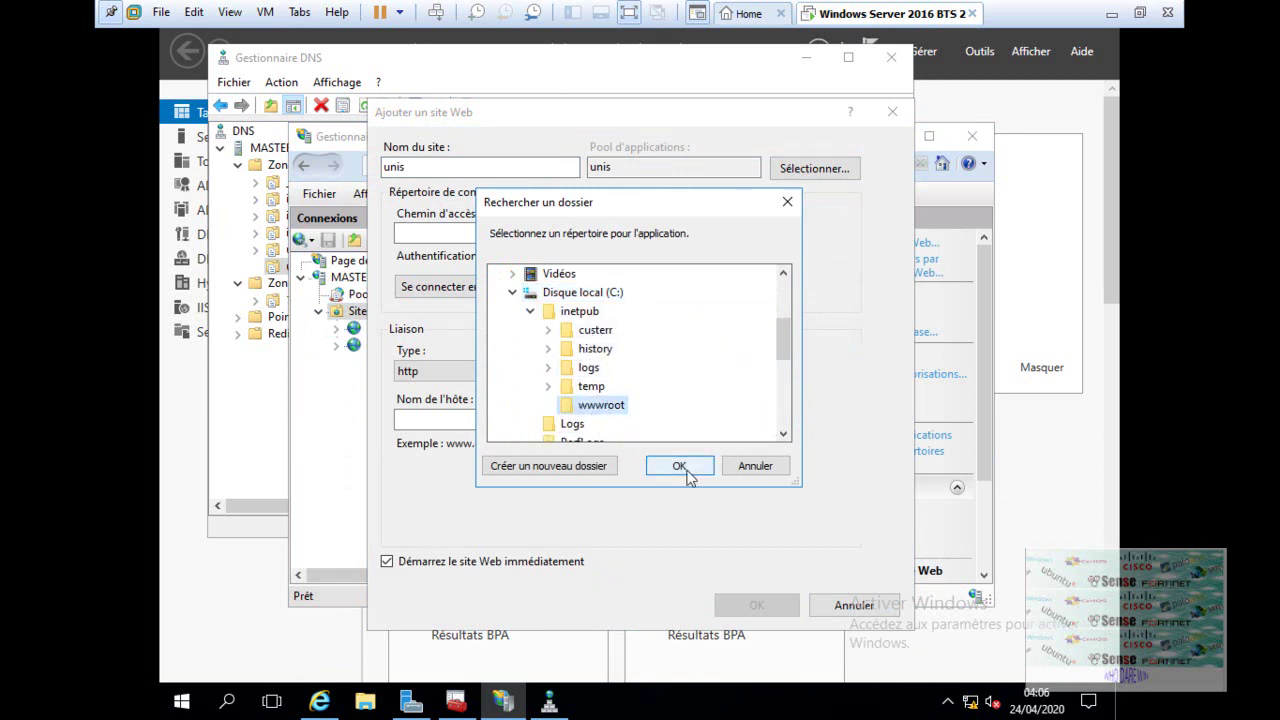
click(680, 468)
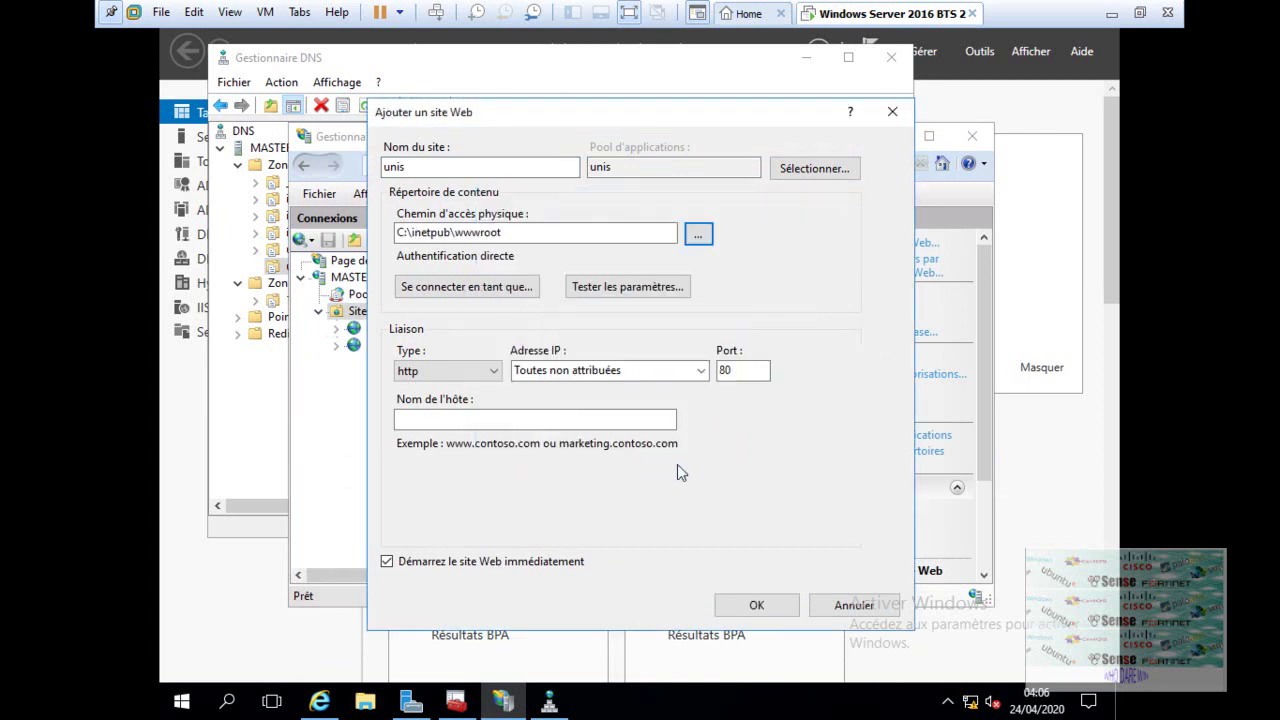
click(479, 373)
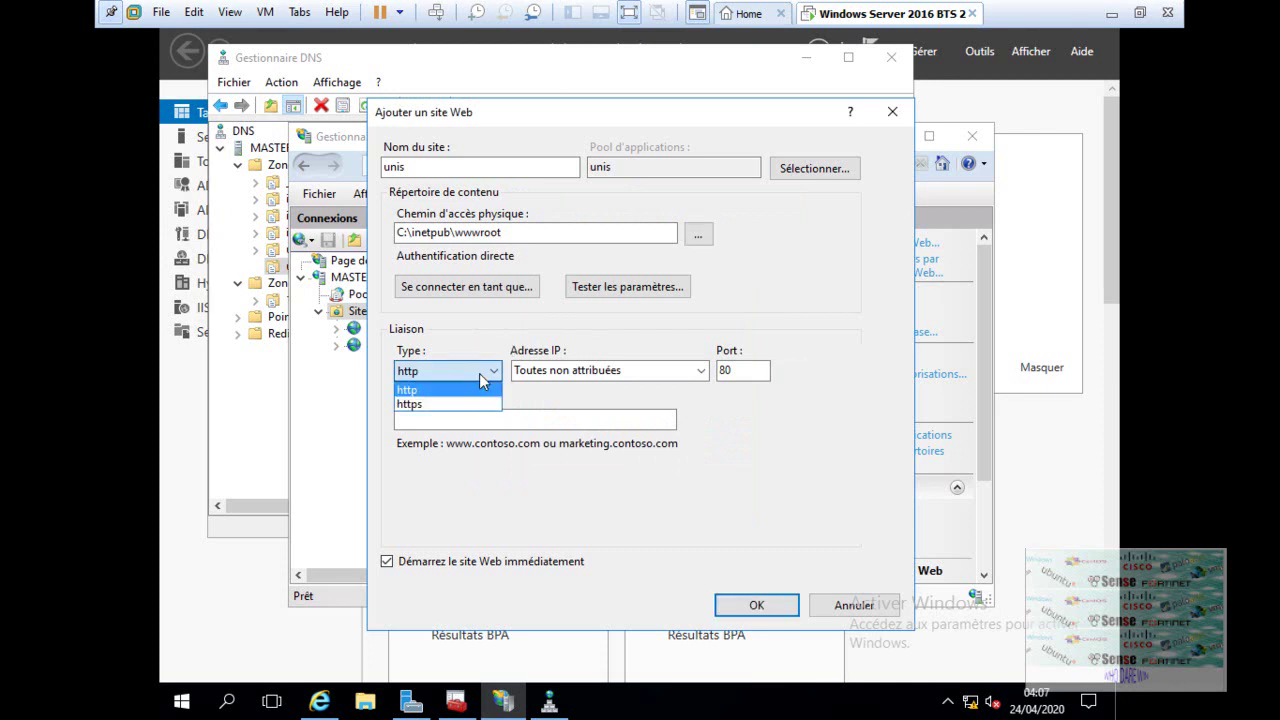
click(423, 405)
click(703, 372)
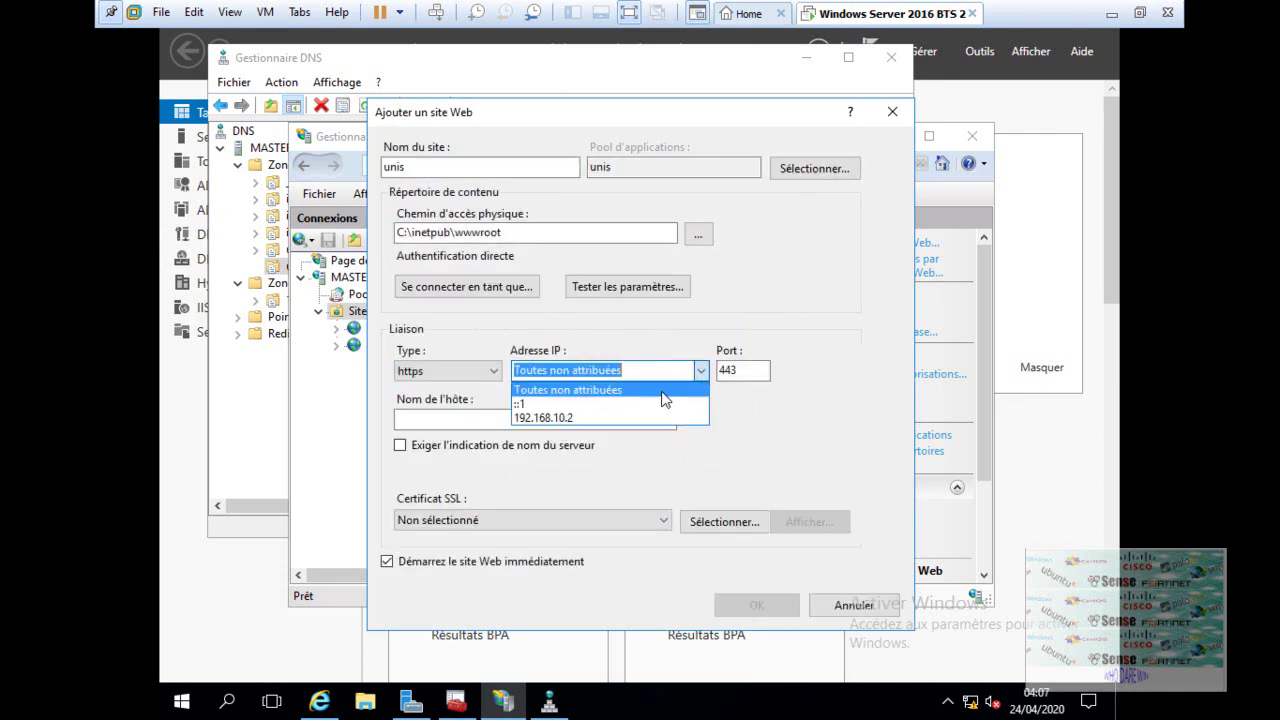
click(571, 418)
click(548, 421)
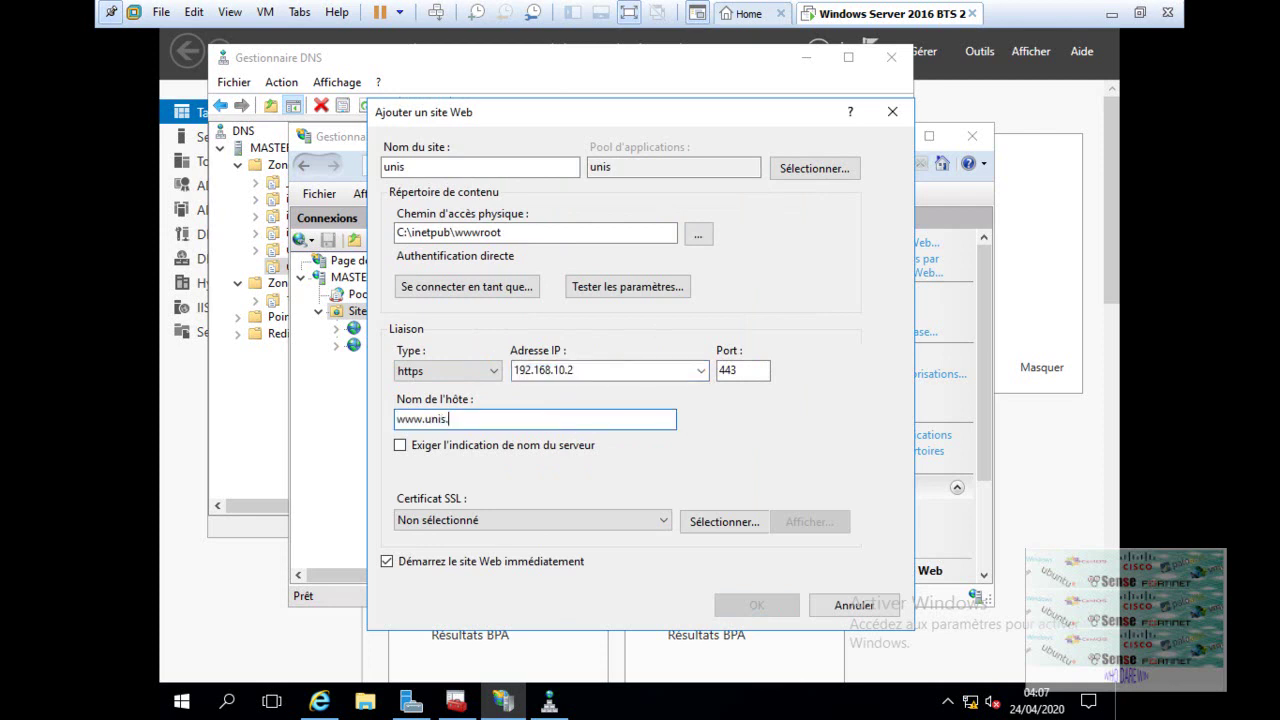
click(547, 446)
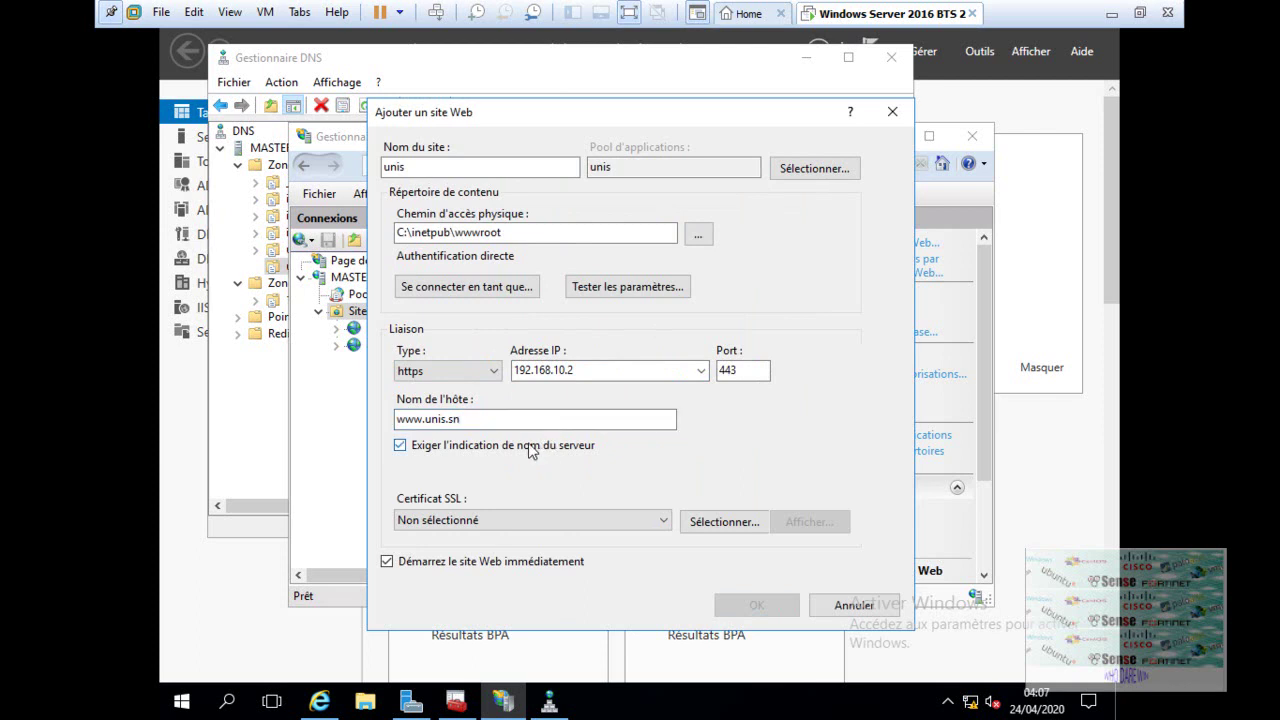
click(745, 522)
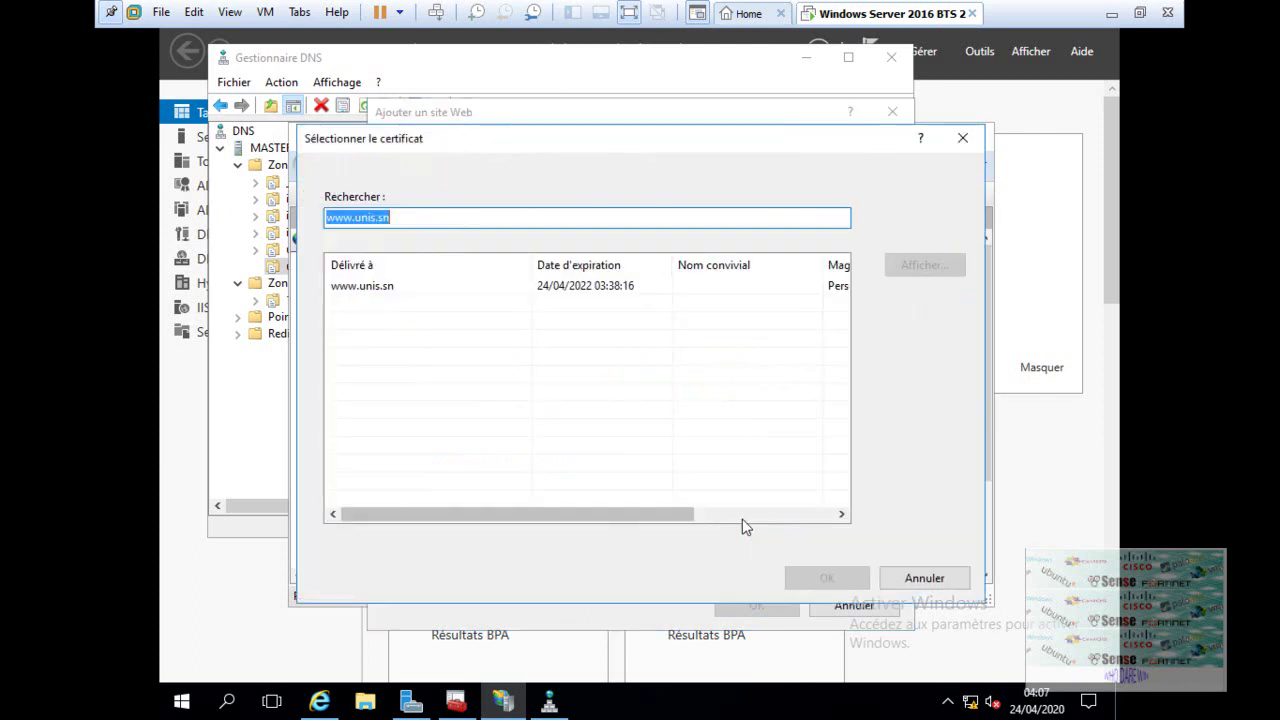
click(388, 289)
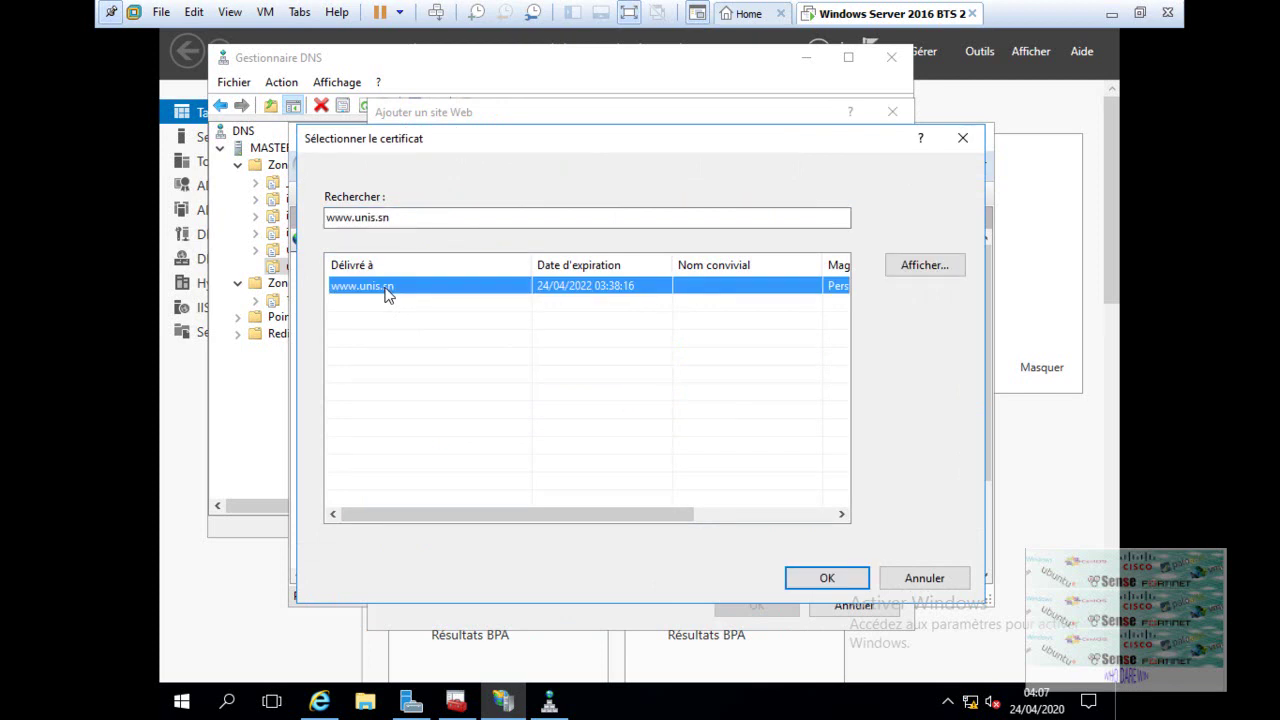
click(827, 578)
click(756, 604)
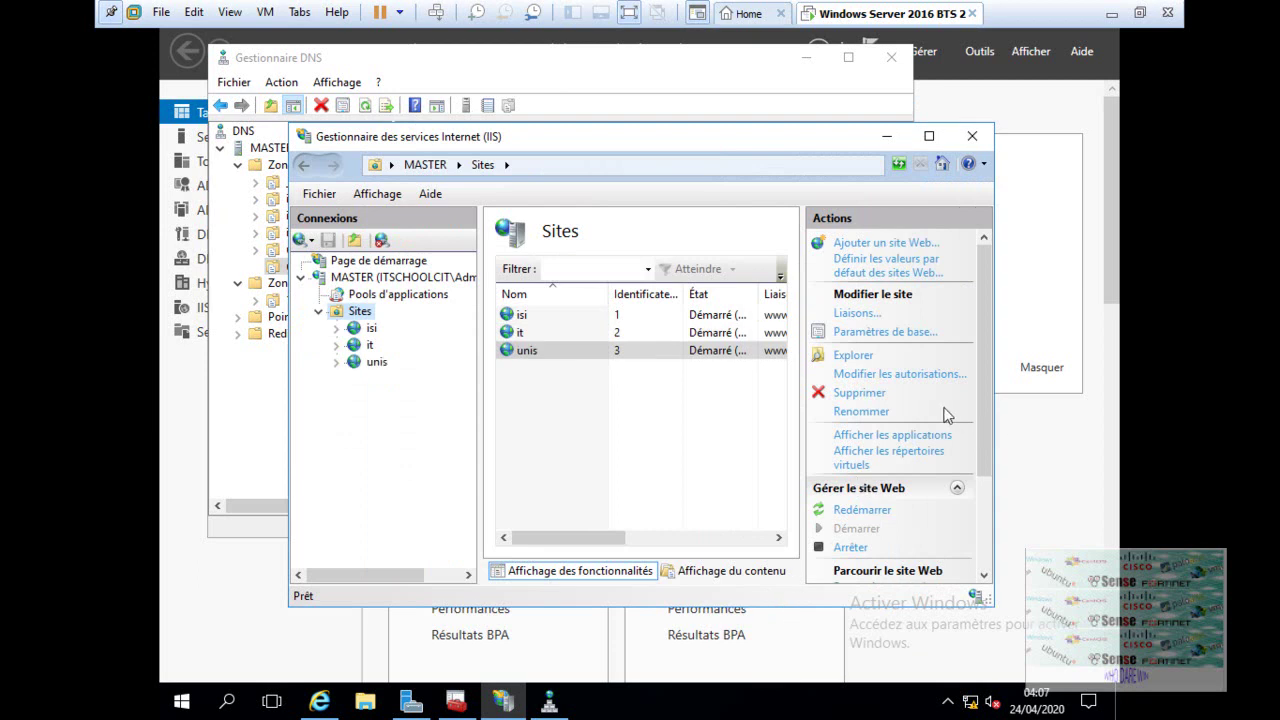
Browse the unis and it sites over https from IIS Manager
drag(982, 429, 983, 528)
click(899, 477)
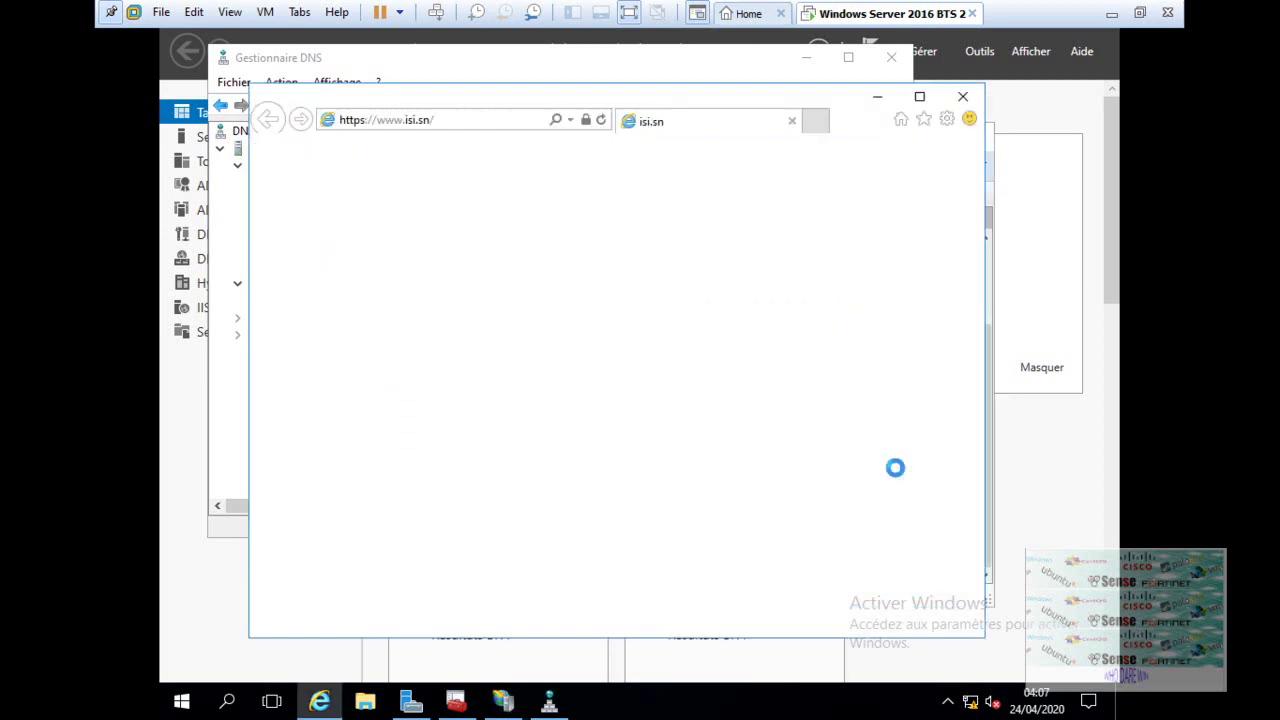
click(882, 100)
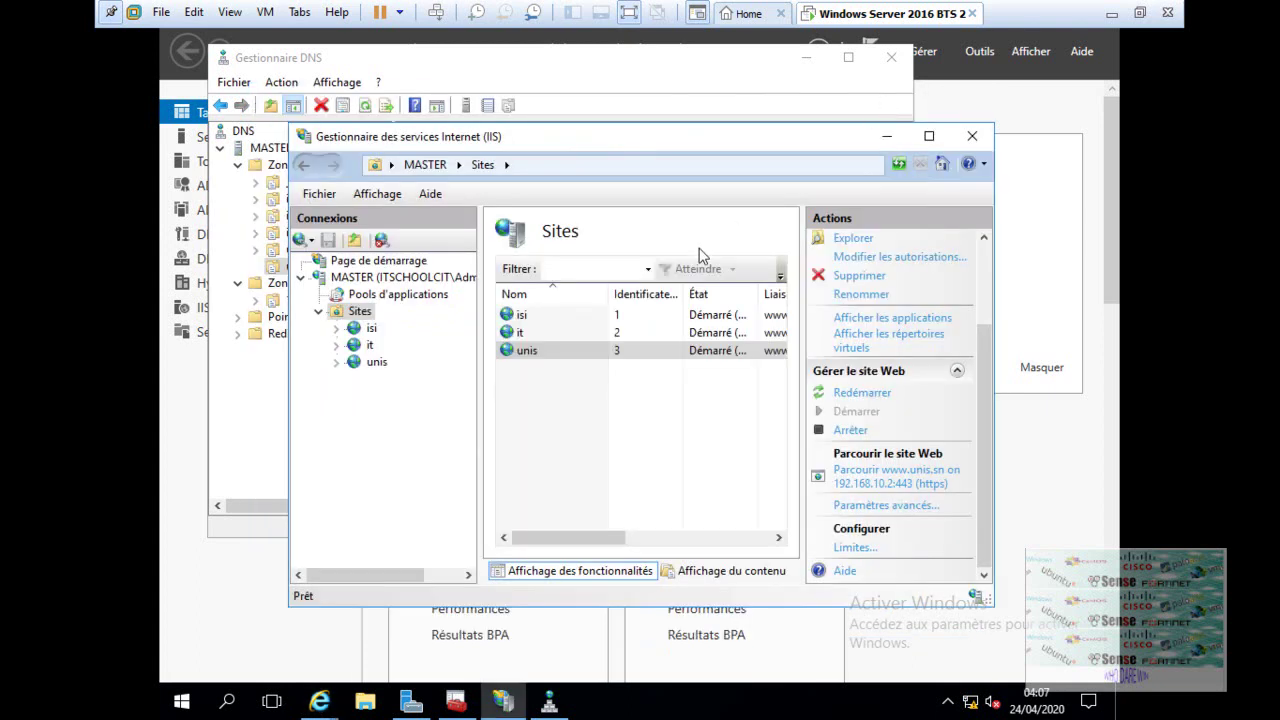
click(371, 345)
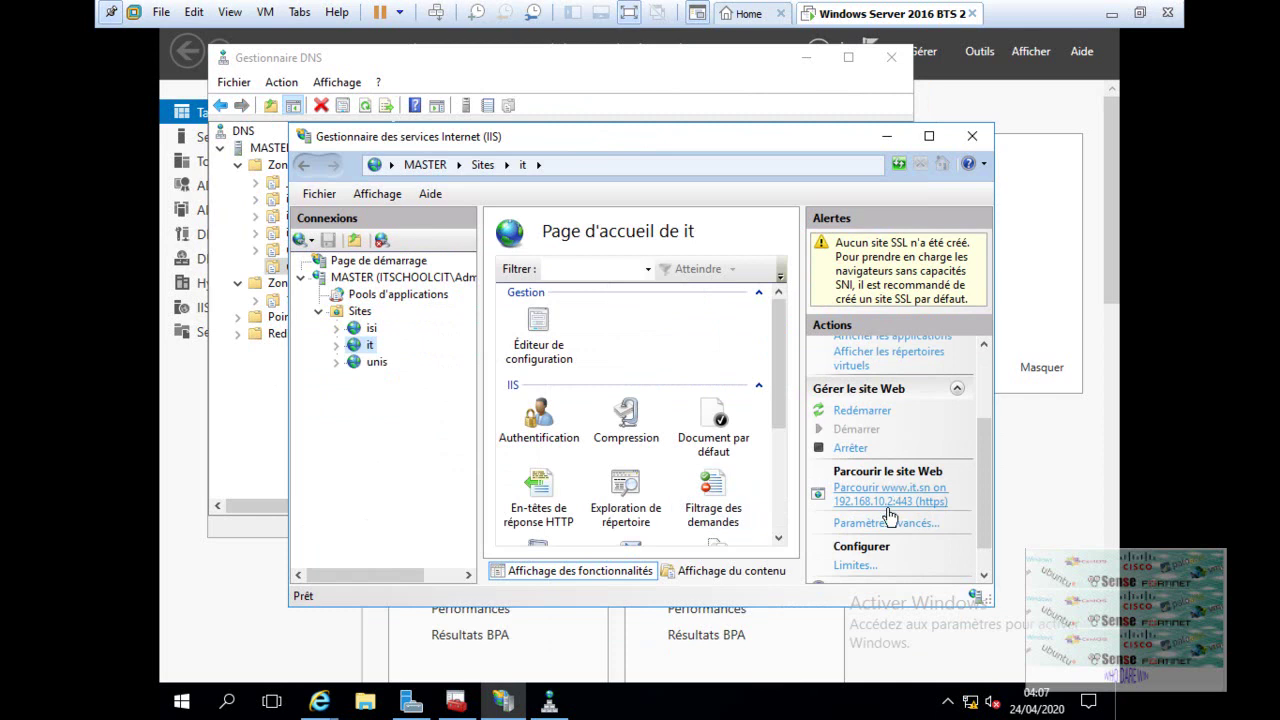
click(898, 500)
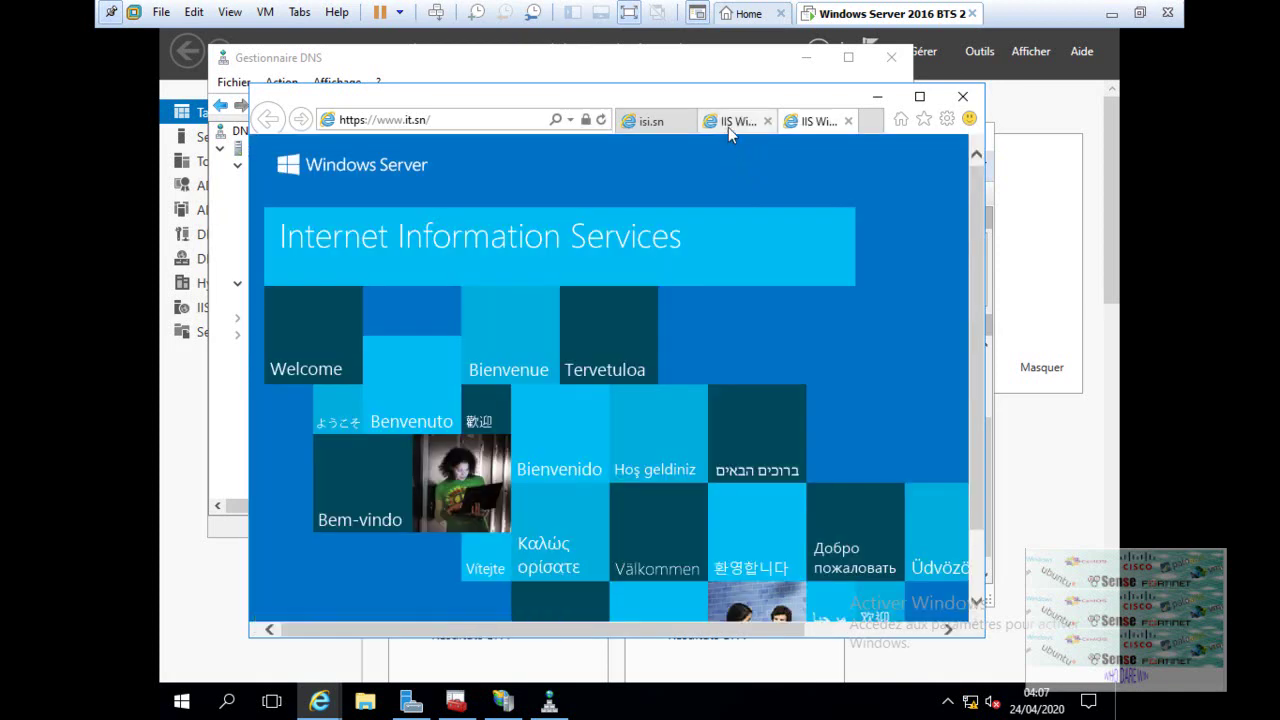
click(728, 123)
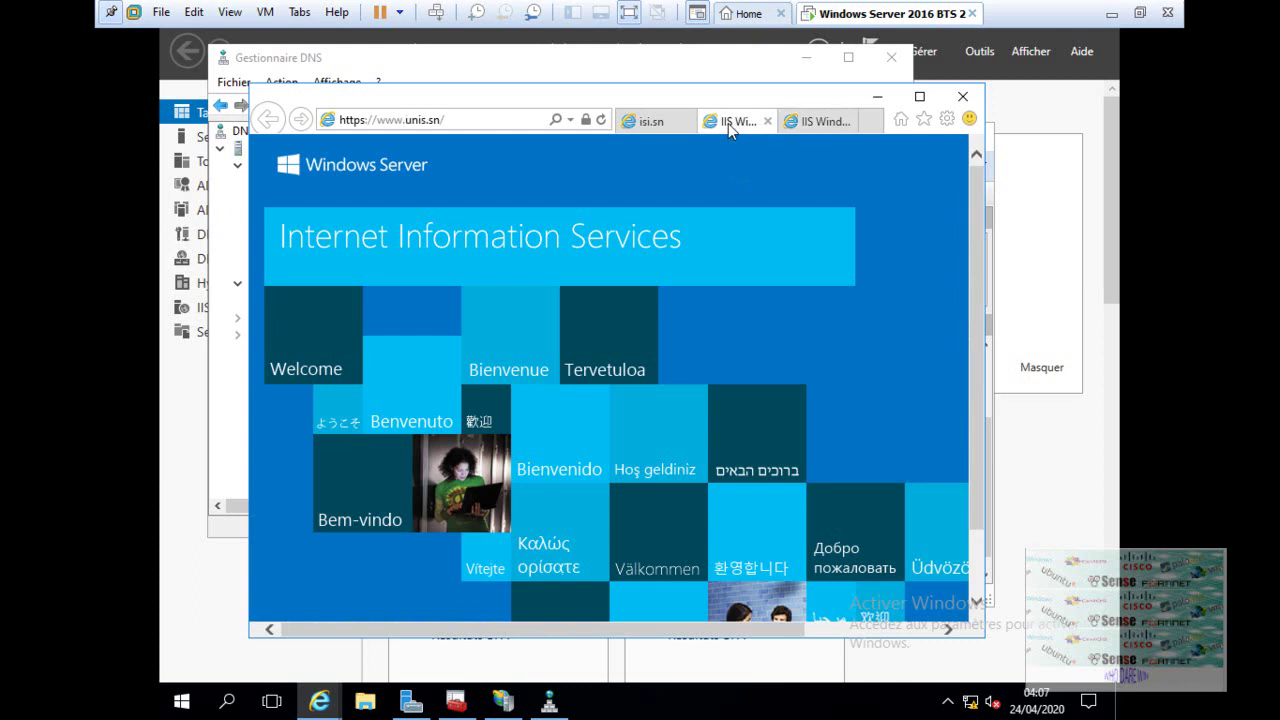
click(585, 119)
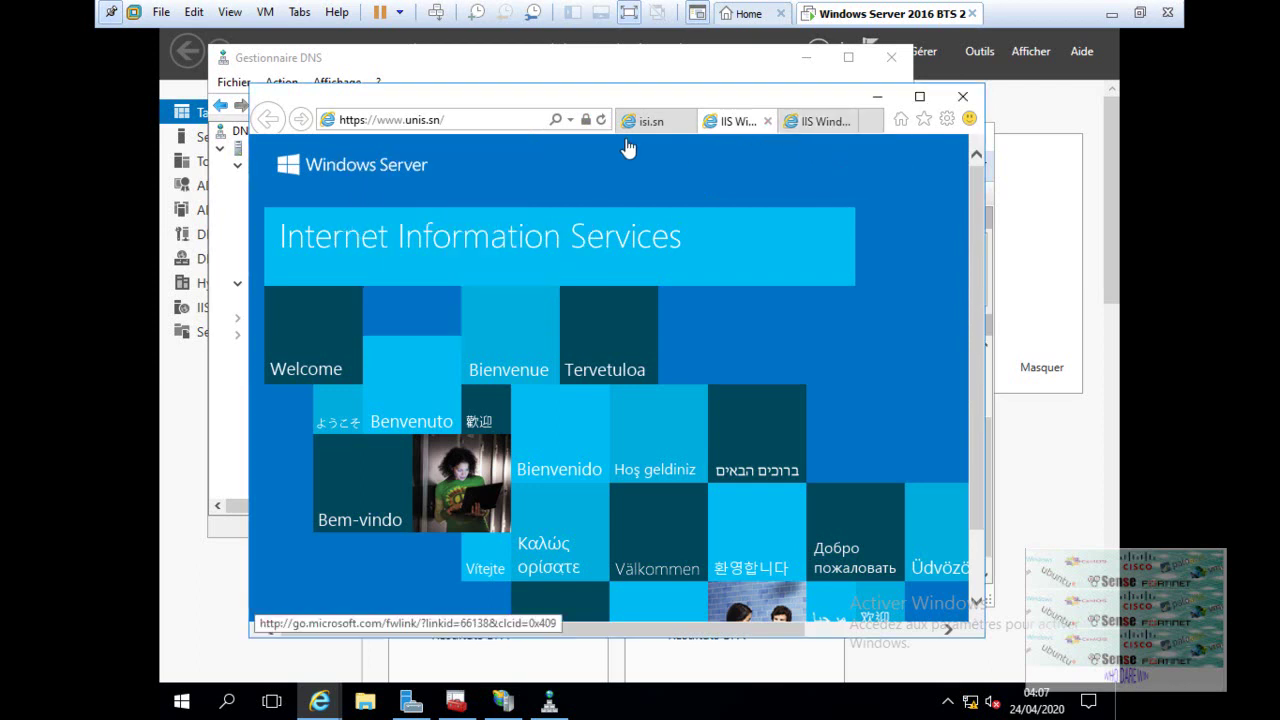
click(810, 133)
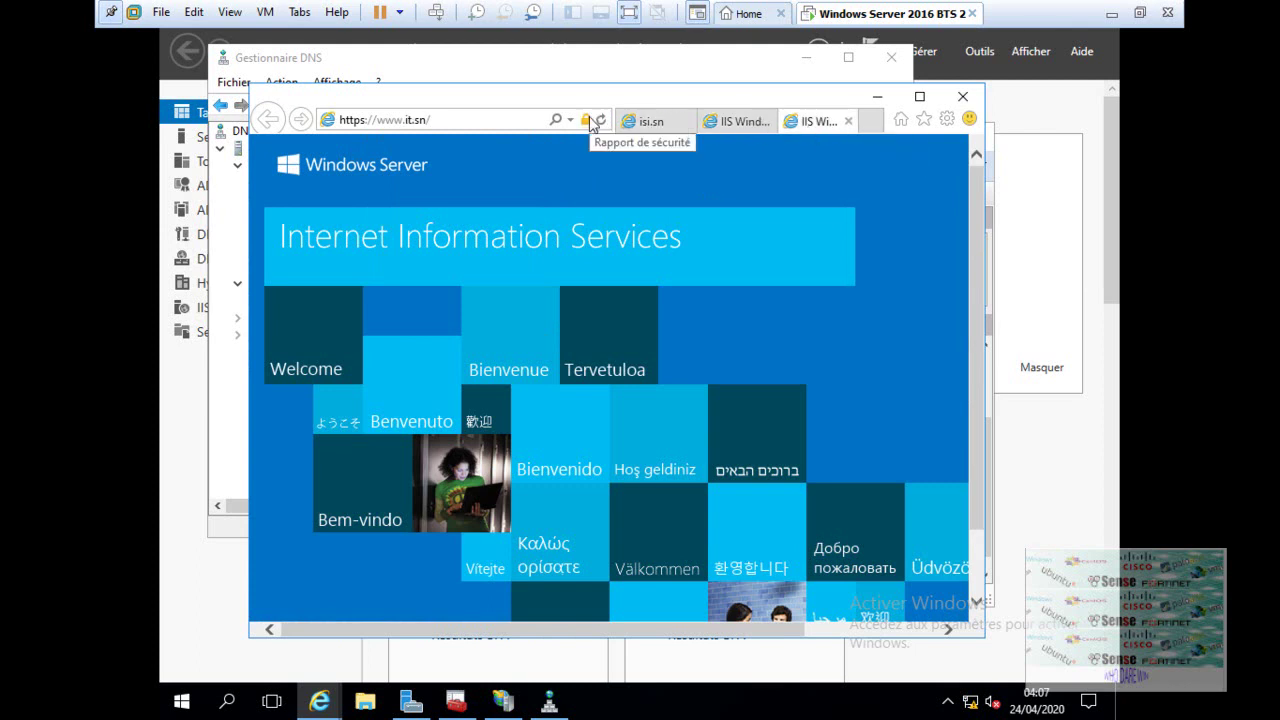
click(588, 120)
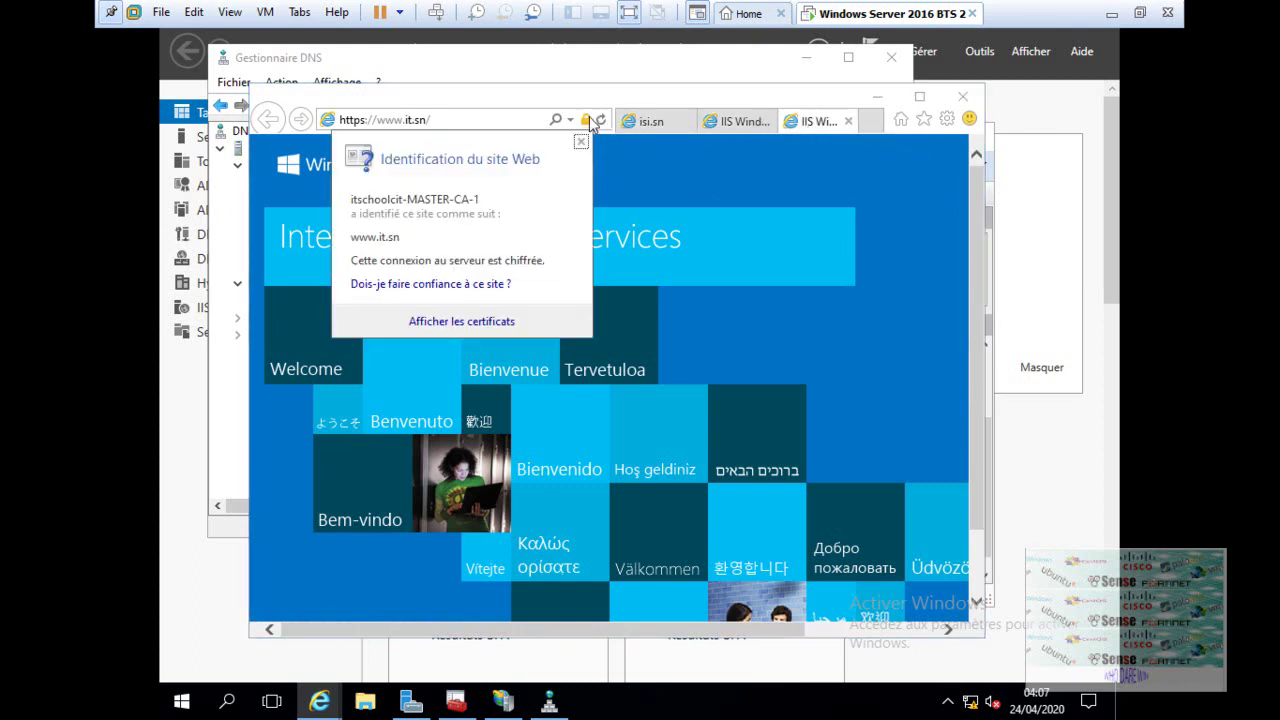
click(655, 122)
click(655, 122)
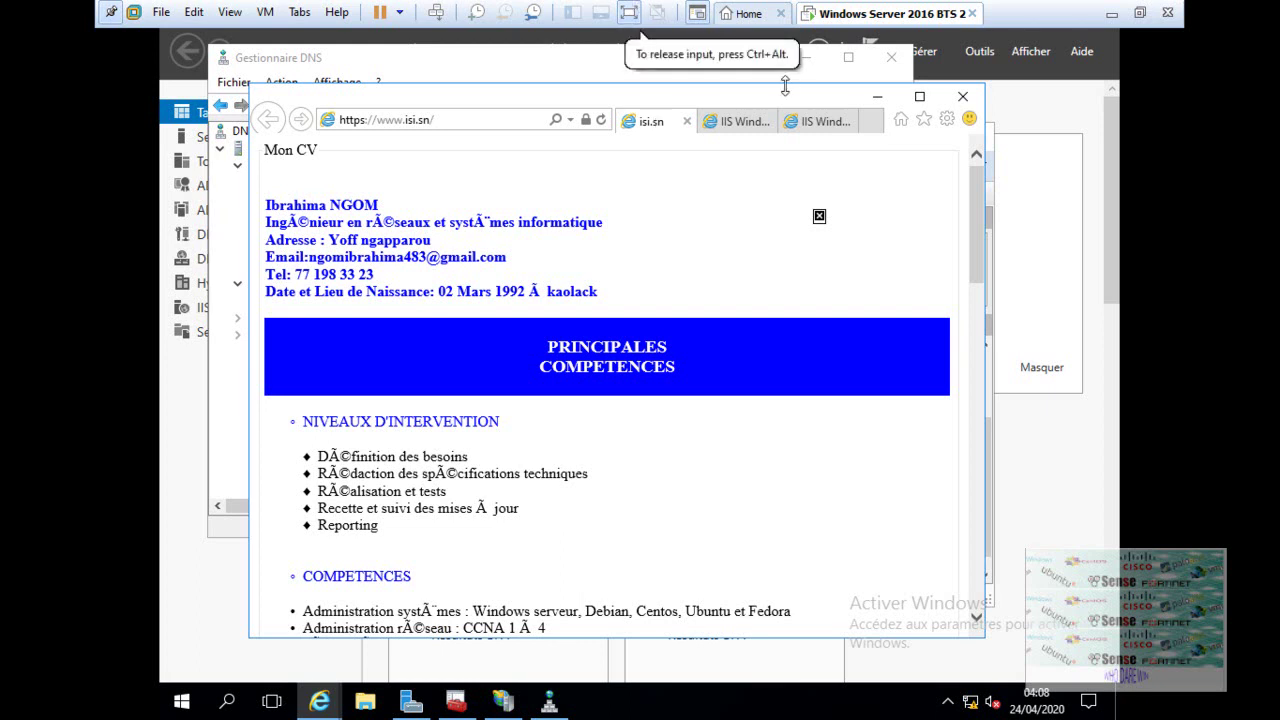
click(757, 121)
click(812, 126)
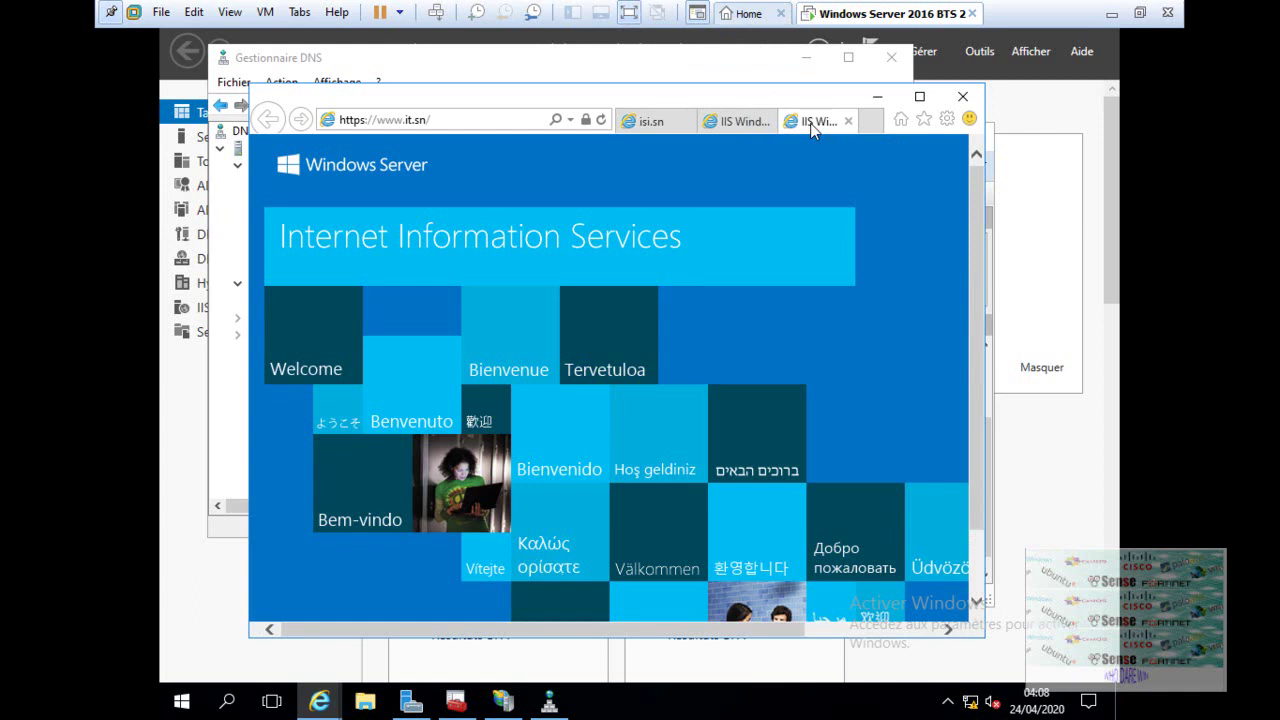
click(630, 14)
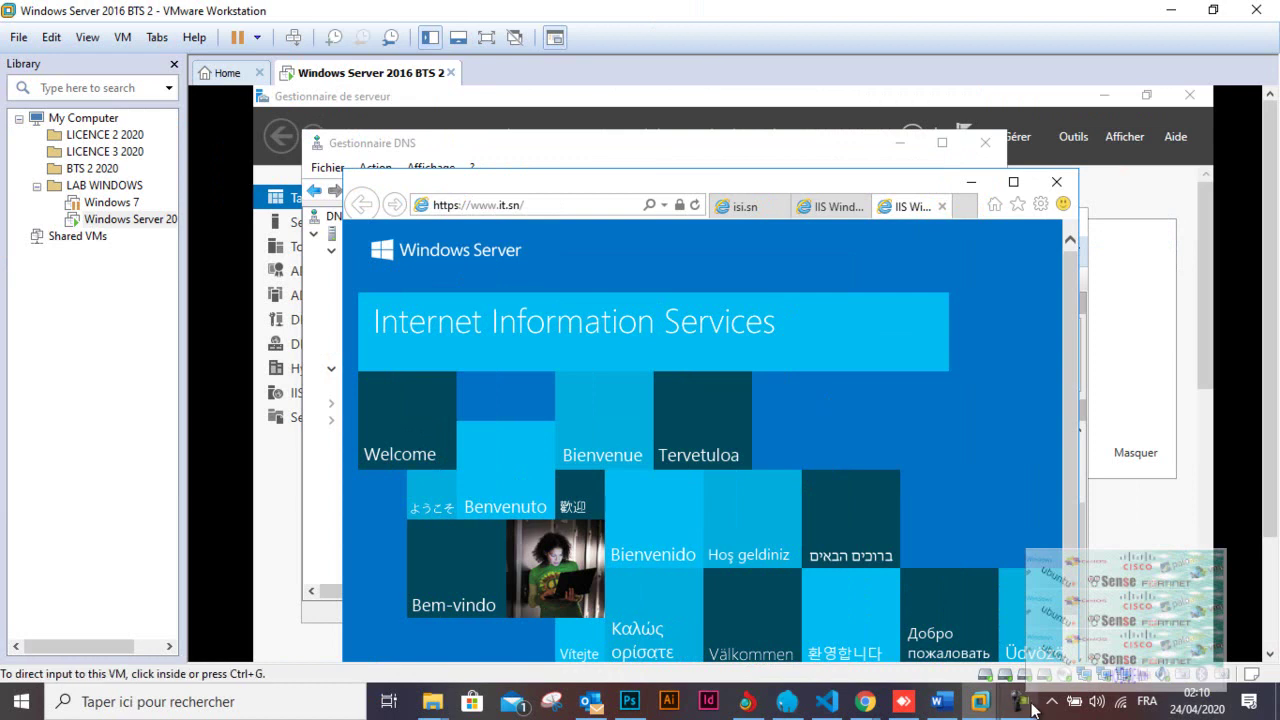
click(1031, 705)
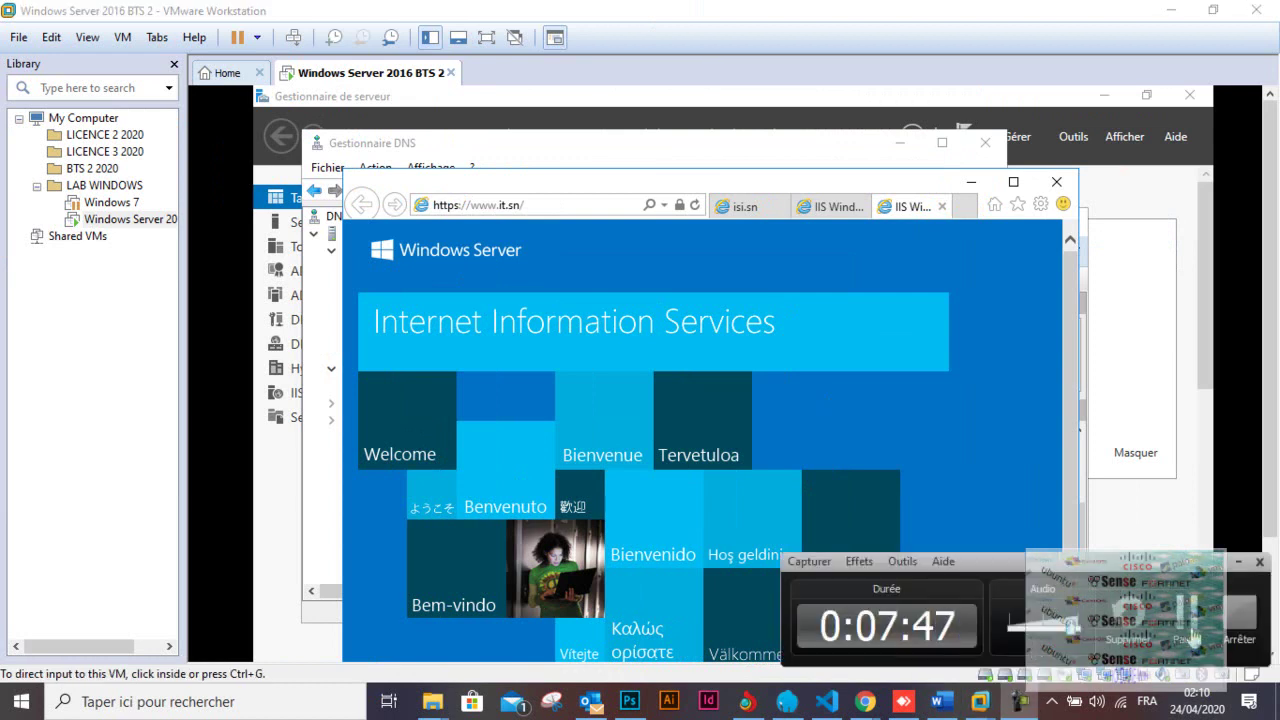